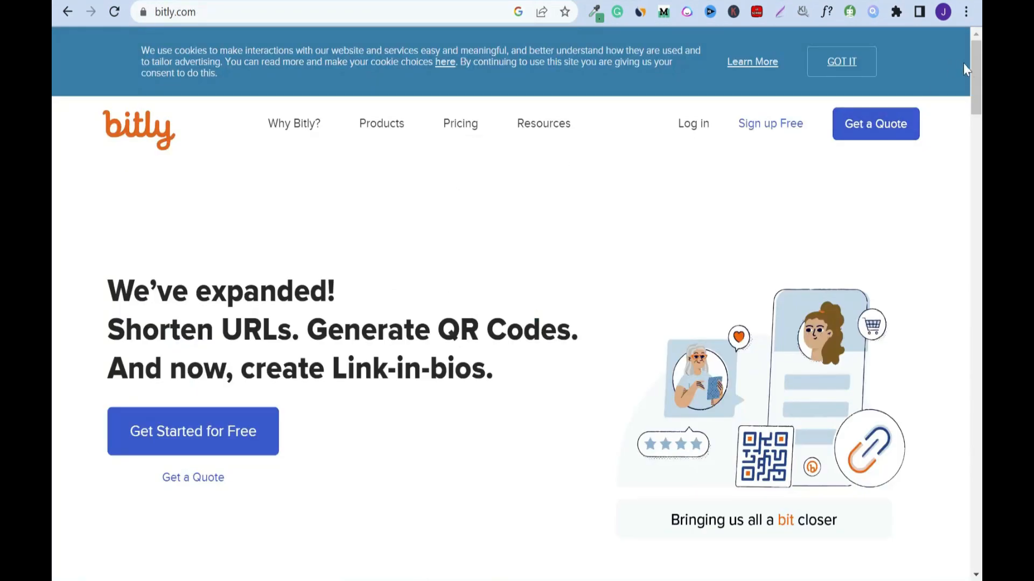
{"action": "scroll", "coordinate": [964, 62], "scroll_direction": "down", "scroll_amount": 15}
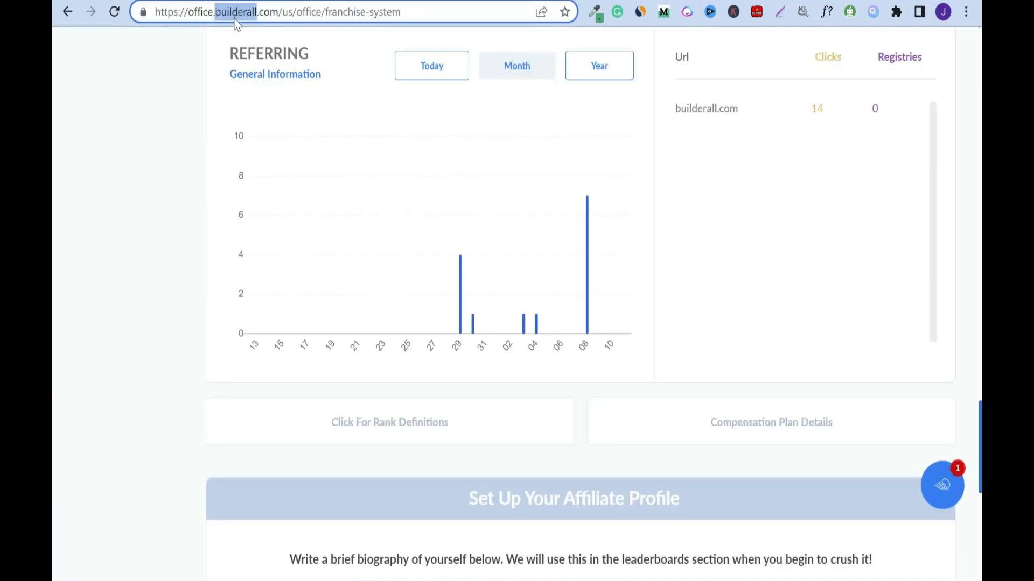
In Namecheap, copy the domain name buildallbusiness.com from its domain details page
{"action": "left_click", "coordinate": [269, 1]}
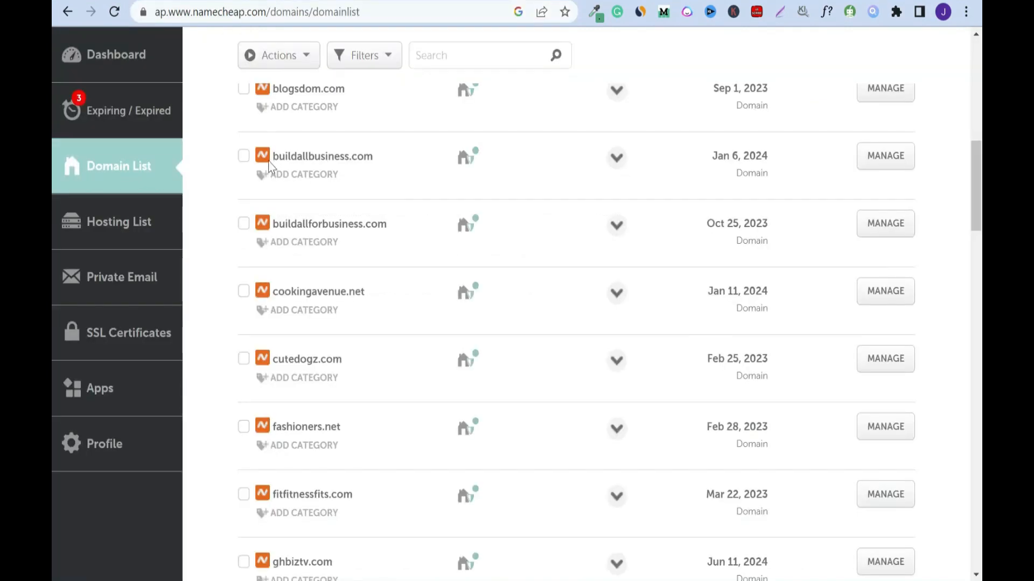
{"action": "left_click_drag", "start_coordinate": [273, 156], "coordinate": [308, 156]}
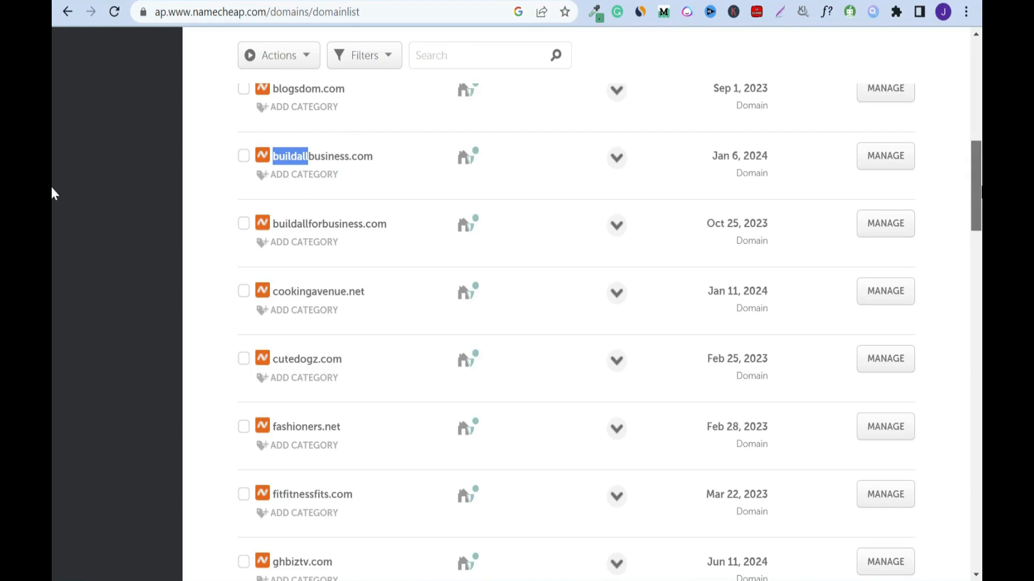
{"action": "scroll", "coordinate": [52, 162], "scroll_direction": "up", "scroll_amount": 7}
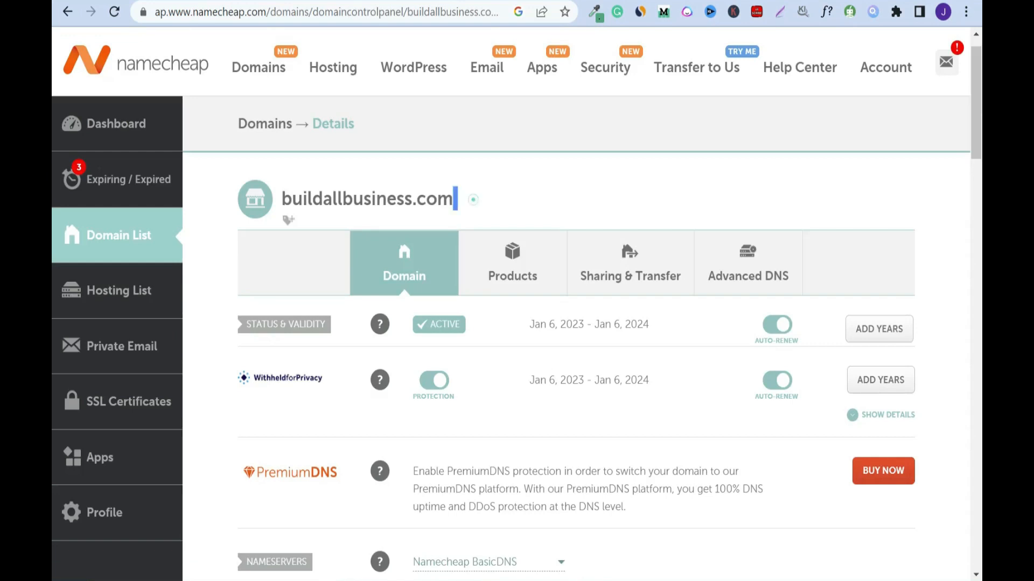
{"action": "left_click_drag", "start_coordinate": [468, 200], "coordinate": [272, 201]}
{"action": "right_click", "coordinate": [370, 198]}
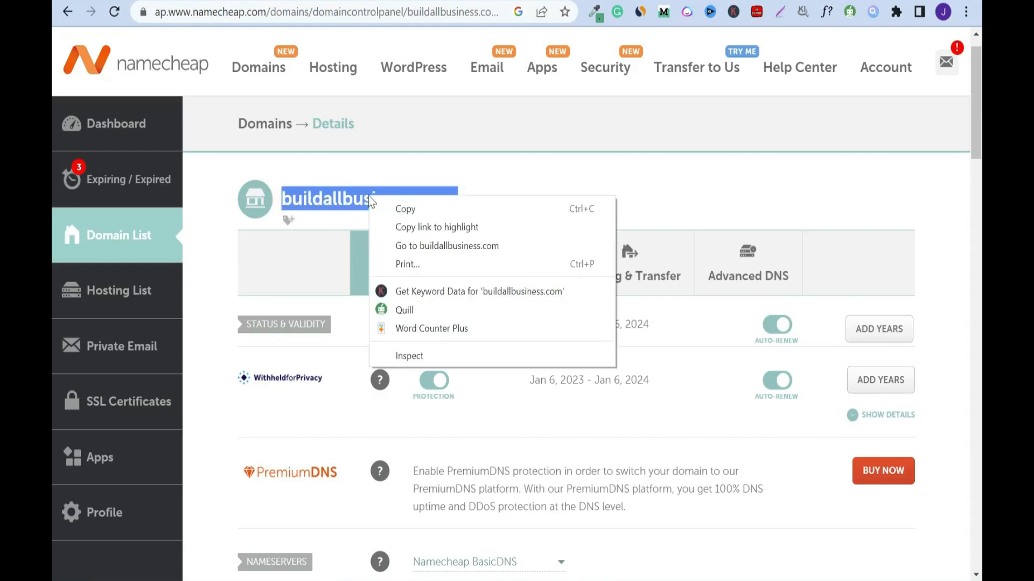
{"action": "left_click", "coordinate": [405, 209]}
{"action": "key", "text": "ctrl+Tab"}
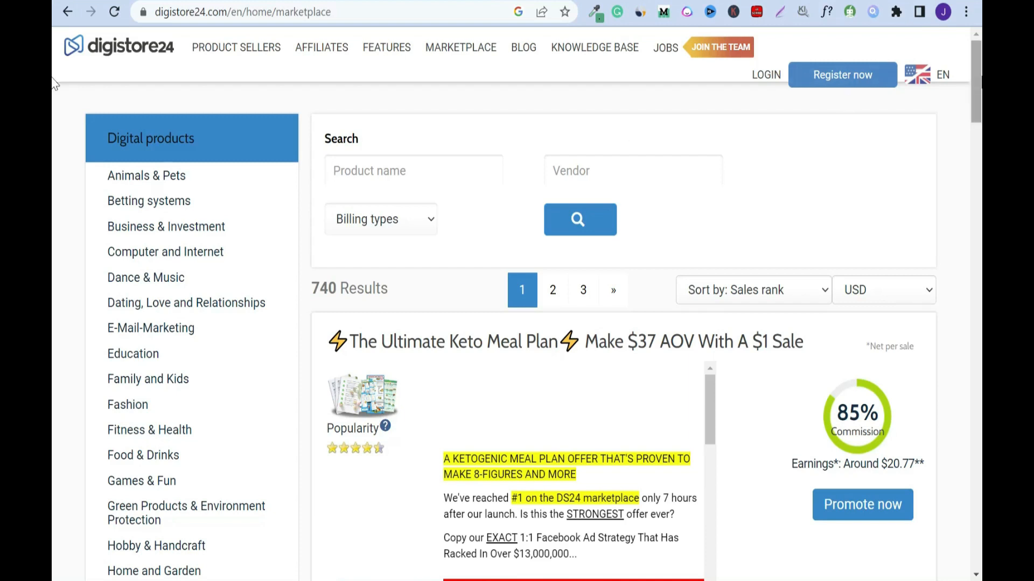
{"action": "scroll", "coordinate": [60, 118], "scroll_direction": "down", "scroll_amount": 10}
{"action": "scroll", "coordinate": [63, 181], "scroll_direction": "up", "scroll_amount": 10}
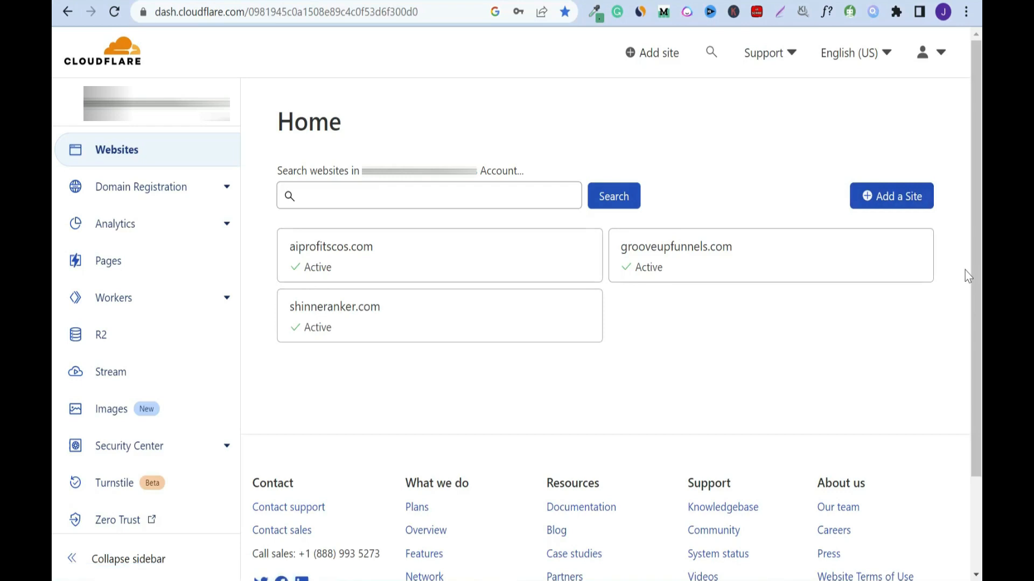
Add buildallbusiness.com as a new site in the Cloudflare dashboard
{"action": "left_click", "coordinate": [891, 197]}
{"action": "right_click", "coordinate": [401, 185]}
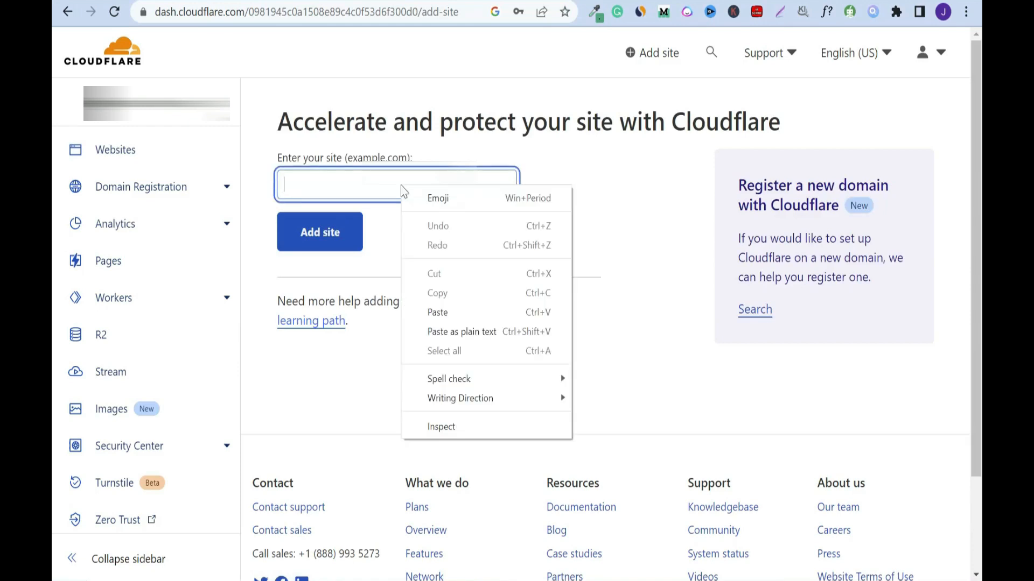
{"action": "left_click", "coordinate": [451, 312]}
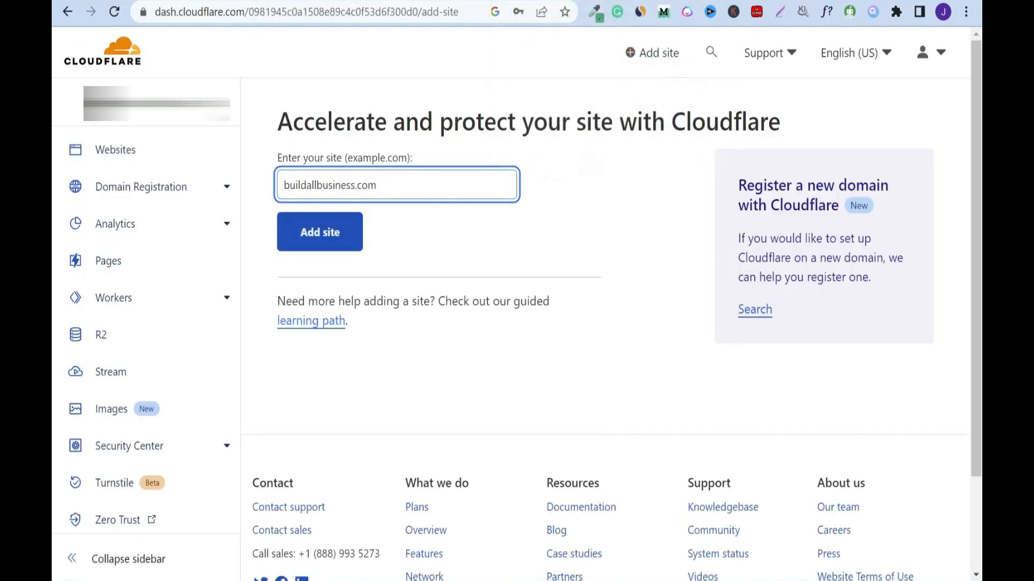
{"action": "left_click", "coordinate": [330, 236]}
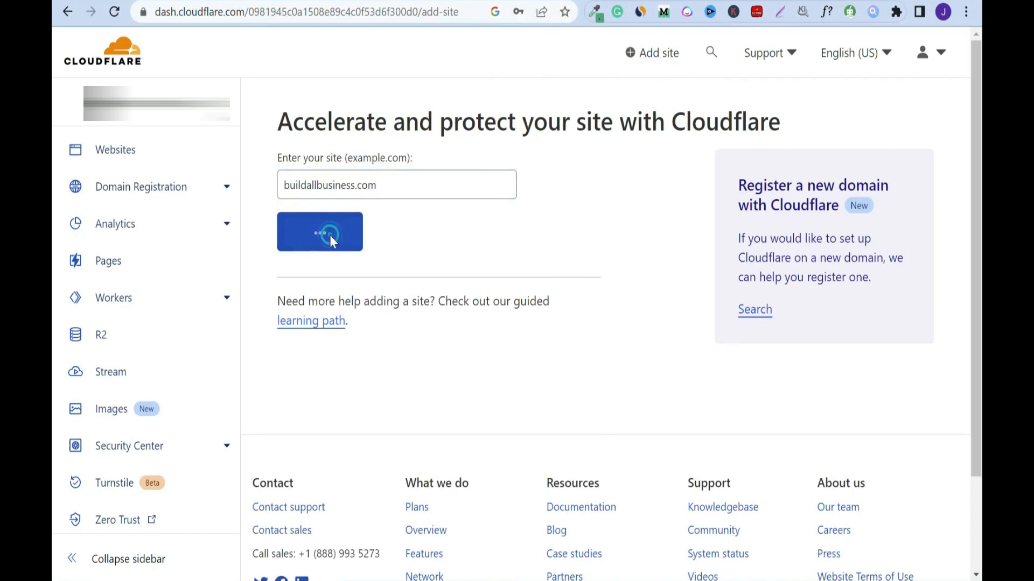
Select the Free plan for buildallbusiness.com and accept its scanned DNS records without edits
{"action": "scroll", "coordinate": [377, 226], "scroll_direction": "down", "scroll_amount": 3}
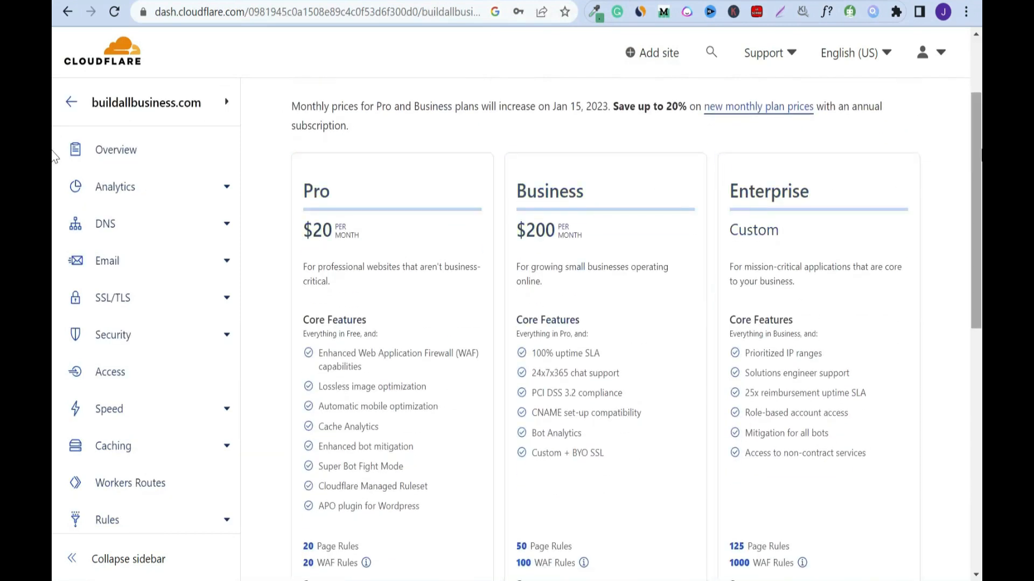
{"action": "scroll", "coordinate": [54, 156], "scroll_direction": "down", "scroll_amount": 3}
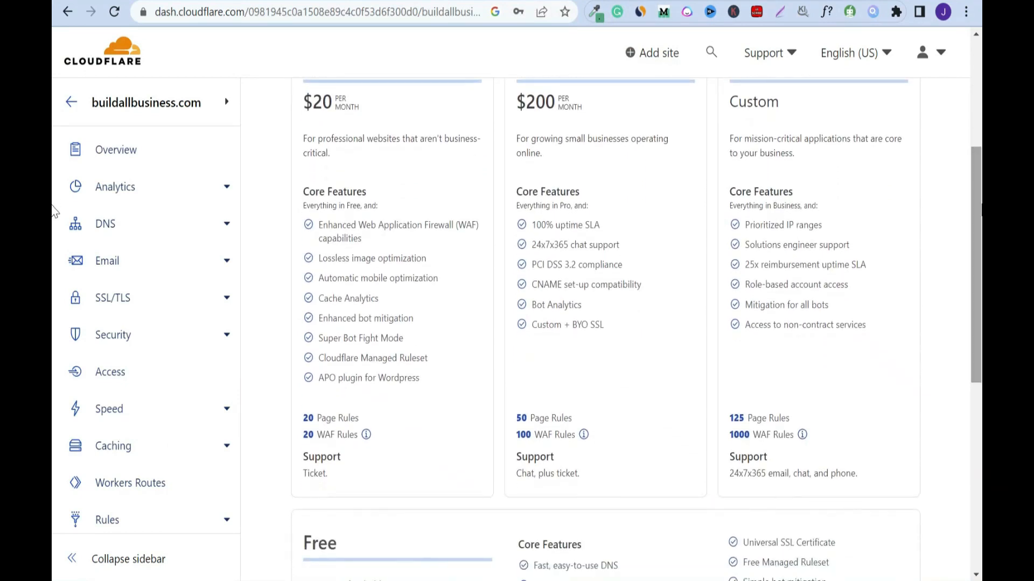
{"action": "scroll", "coordinate": [54, 211], "scroll_direction": "down", "scroll_amount": 3}
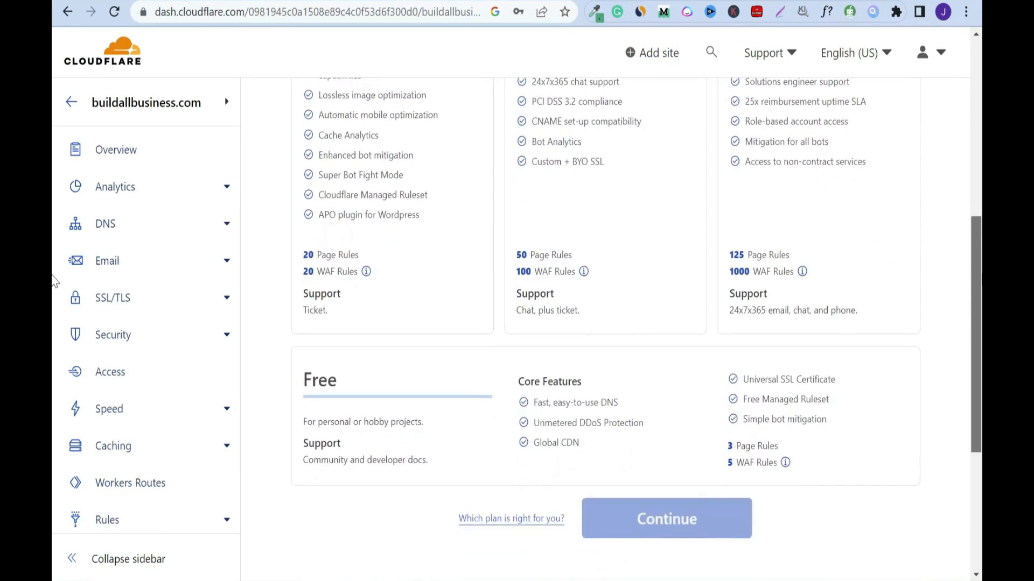
{"action": "scroll", "coordinate": [54, 280], "scroll_direction": "down", "scroll_amount": 3}
{"action": "left_click", "coordinate": [387, 273]}
{"action": "left_click", "coordinate": [714, 383]}
{"action": "scroll", "coordinate": [55, 214], "scroll_direction": "down", "scroll_amount": 8}
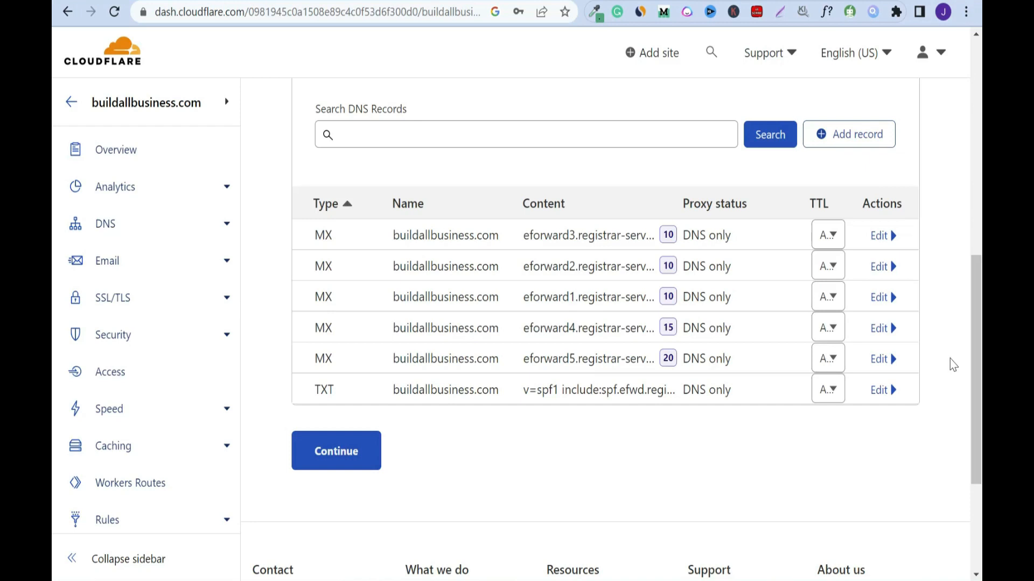
{"action": "left_click", "coordinate": [352, 453]}
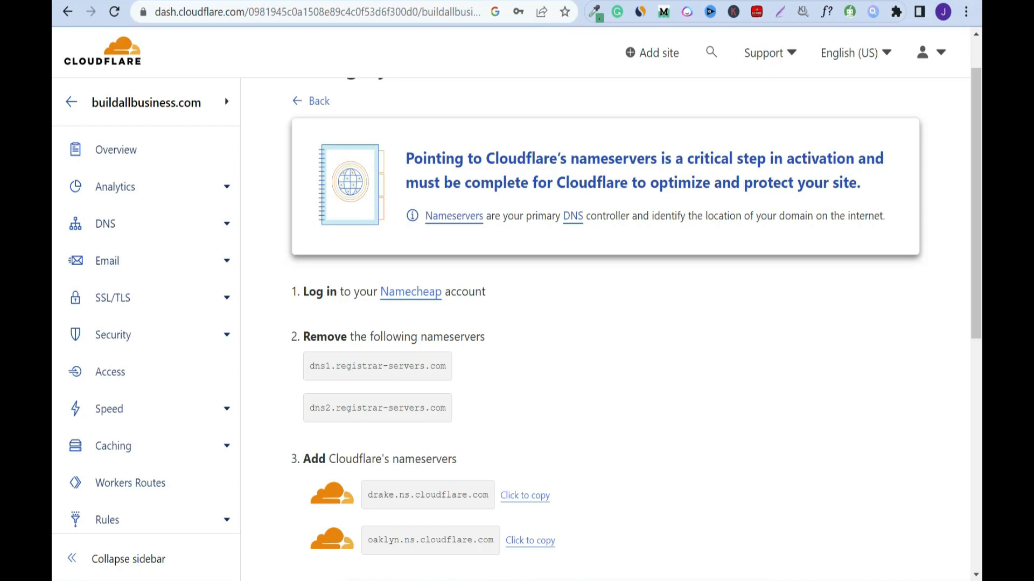
Switch the domain's nameservers in Namecheap to Custom DNS and enter Cloudflare's drake.ns.cloudflare.com as Nameserver 1
{"action": "scroll", "coordinate": [530, 205], "scroll_direction": "down", "scroll_amount": 4}
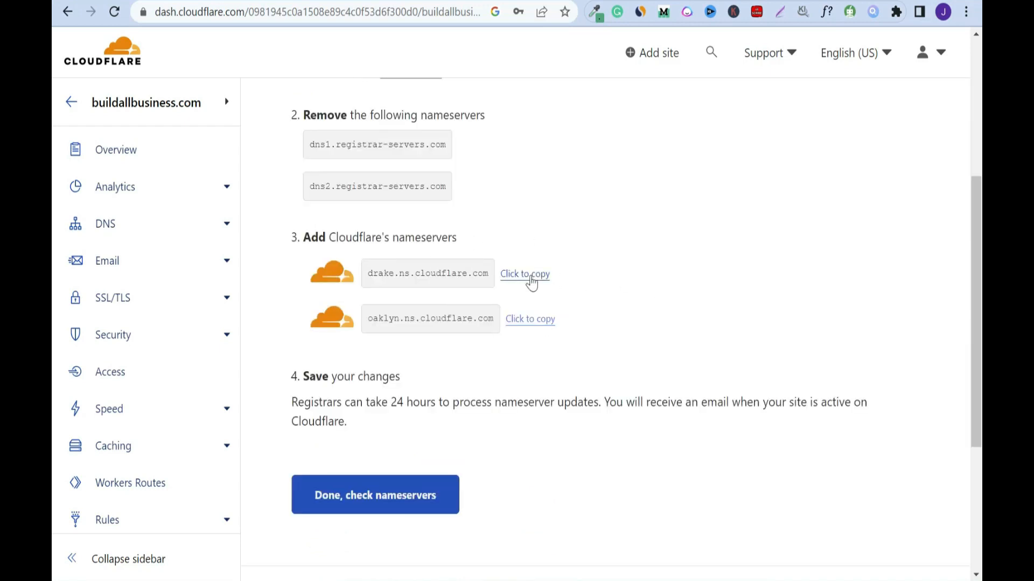
{"action": "left_click", "coordinate": [525, 276]}
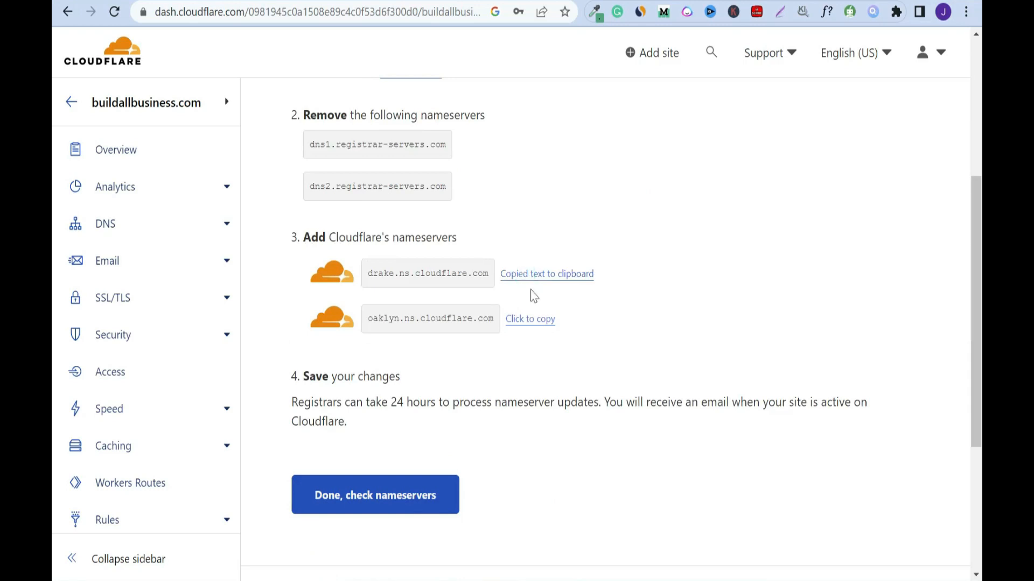
{"action": "left_click", "coordinate": [271, 1]}
{"action": "left_click", "coordinate": [653, 192]}
{"action": "left_click_drag", "start_coordinate": [980, 129], "coordinate": [981, 197]}
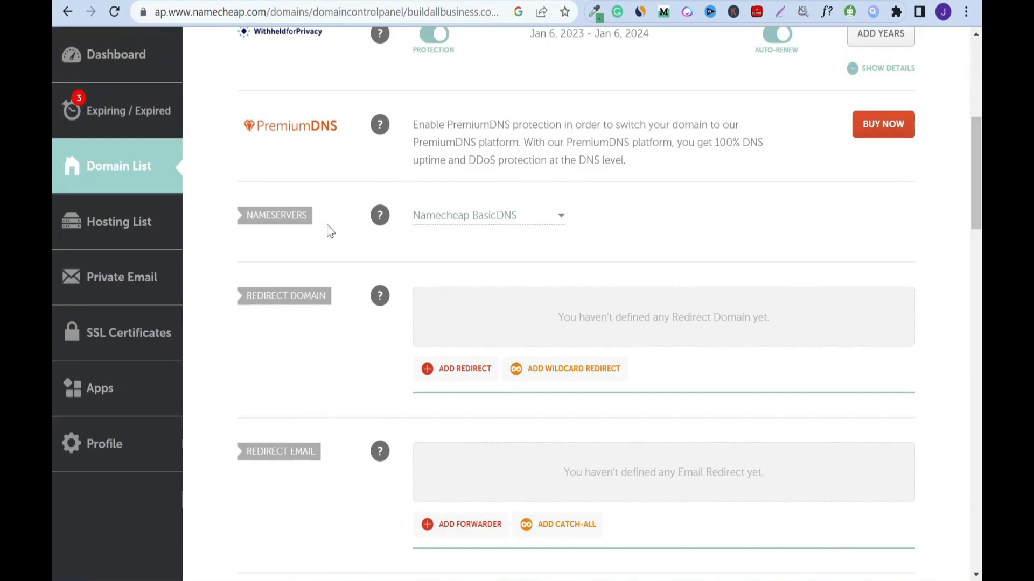
{"action": "left_click", "coordinate": [561, 213]}
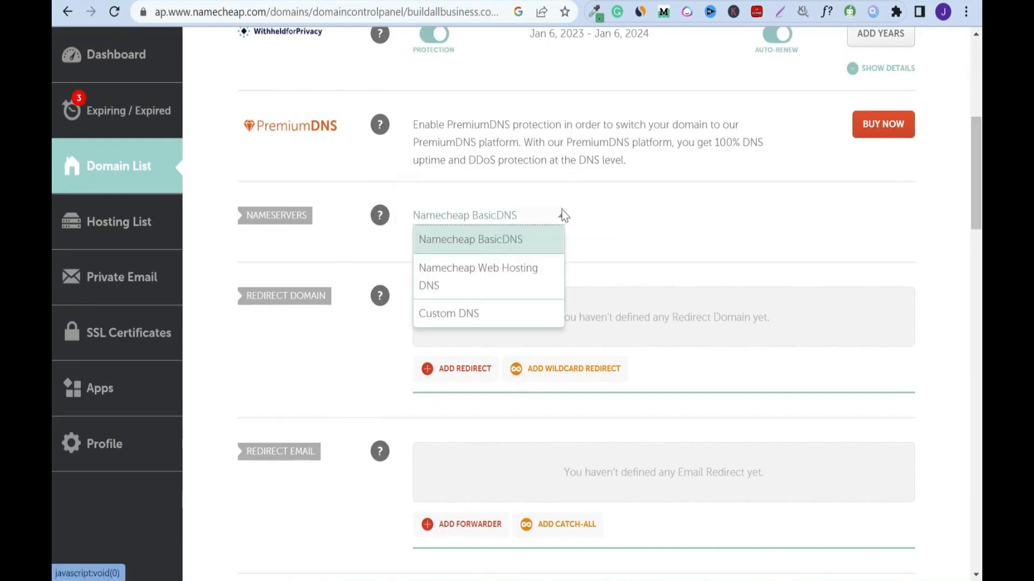
{"action": "left_click", "coordinate": [471, 317]}
{"action": "right_click", "coordinate": [466, 260]}
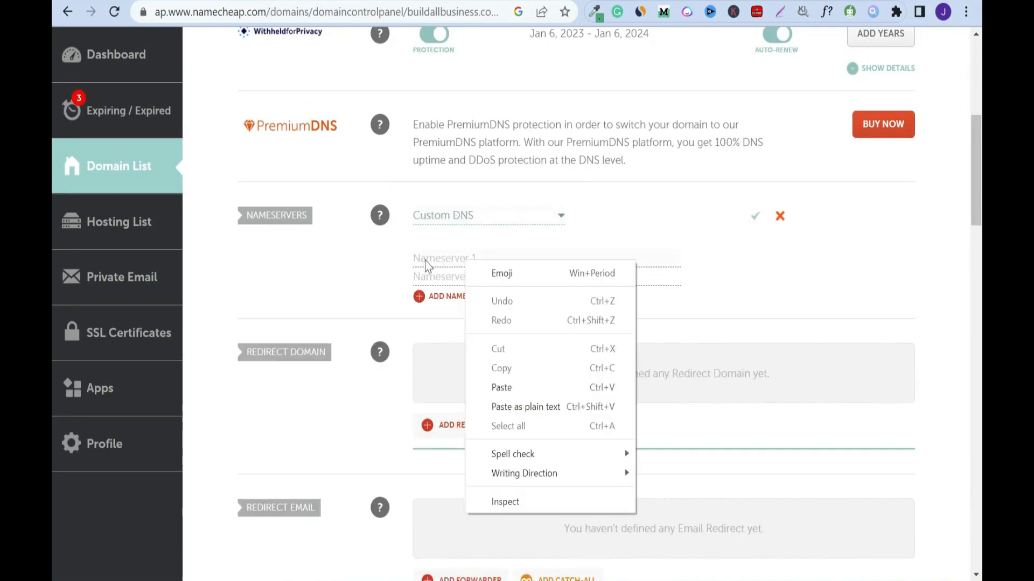
{"action": "left_click", "coordinate": [510, 386]}
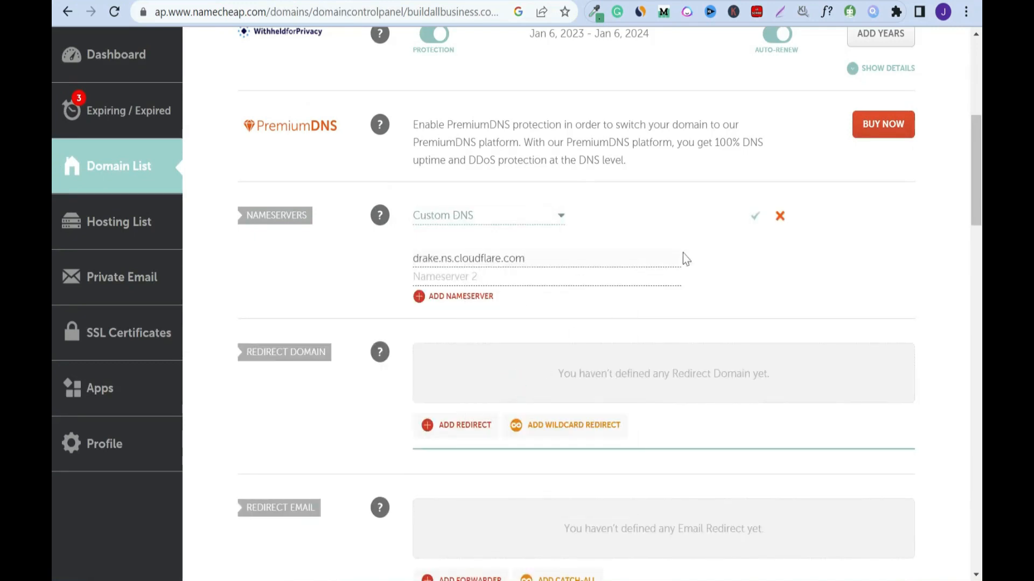
Copy oaklyn.ns.cloudflare.com from Cloudflare into Namecheap as Nameserver 2 and save the custom nameservers
{"action": "key", "text": "ctrl+Tab"}
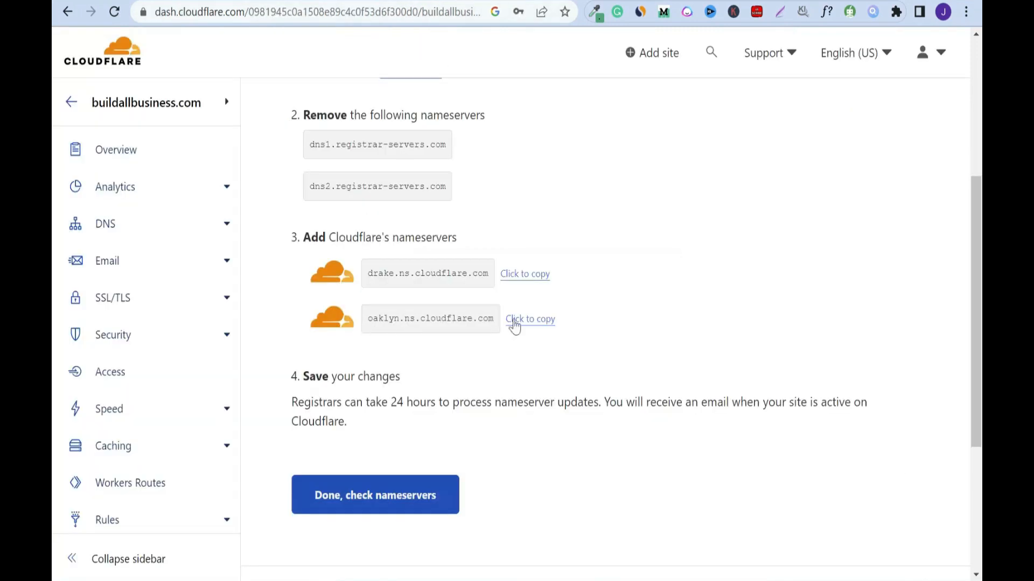
{"action": "left_click", "coordinate": [538, 321]}
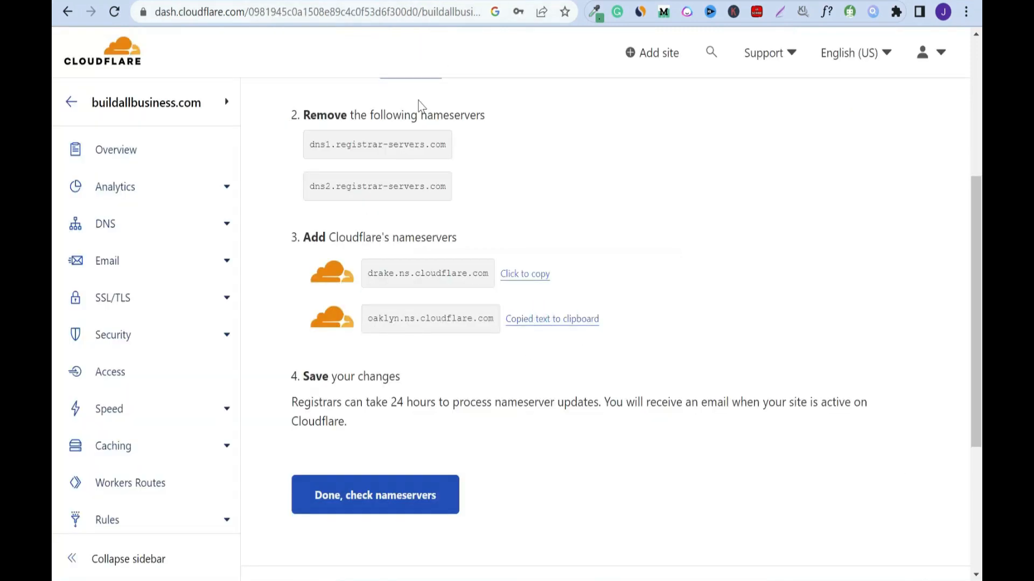
{"action": "left_click", "coordinate": [313, 1]}
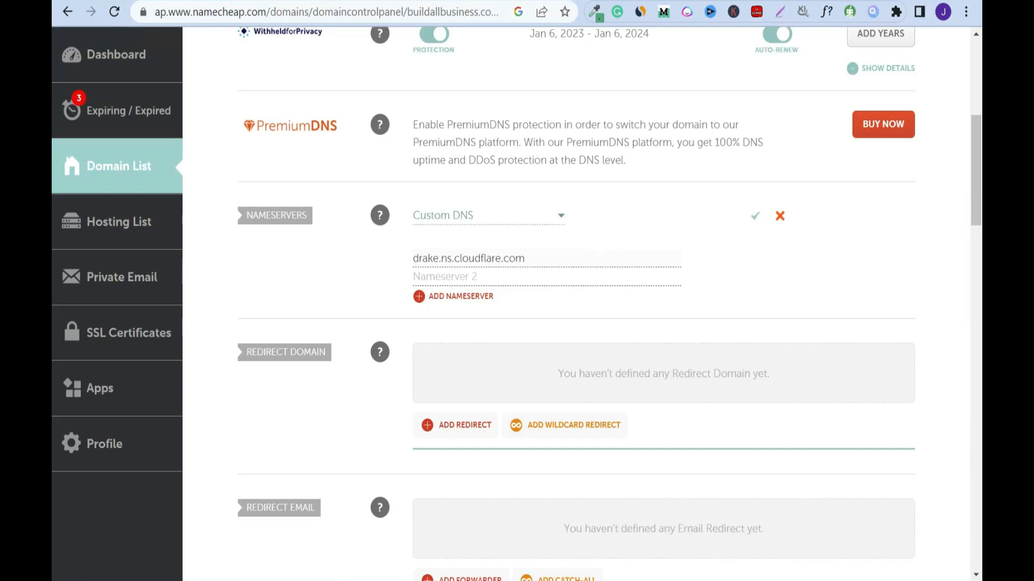
{"action": "right_click", "coordinate": [445, 277]}
{"action": "left_click", "coordinate": [491, 404]}
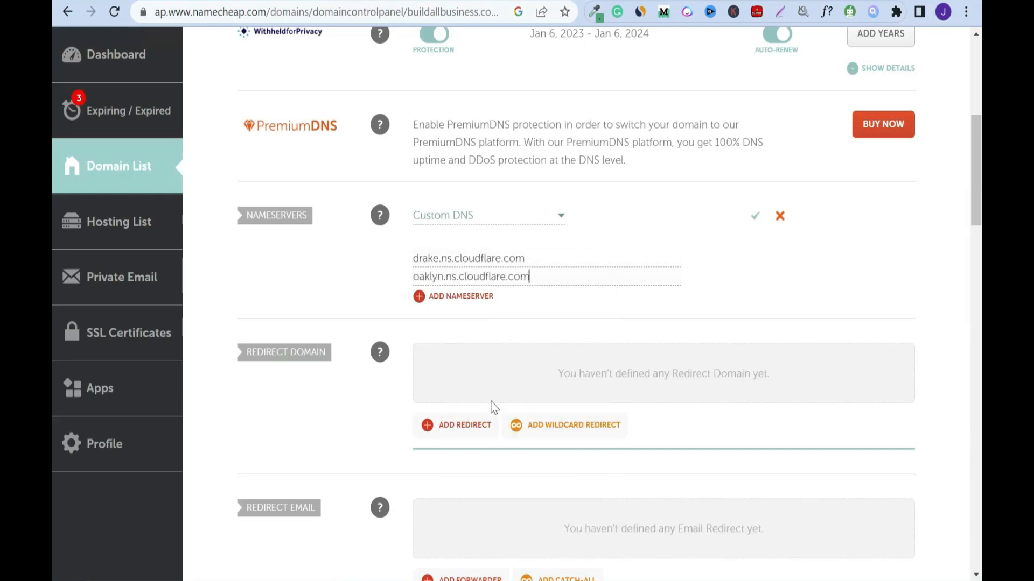
{"action": "left_click", "coordinate": [754, 221]}
{"action": "scroll", "coordinate": [759, 152], "scroll_direction": "down", "scroll_amount": 3}
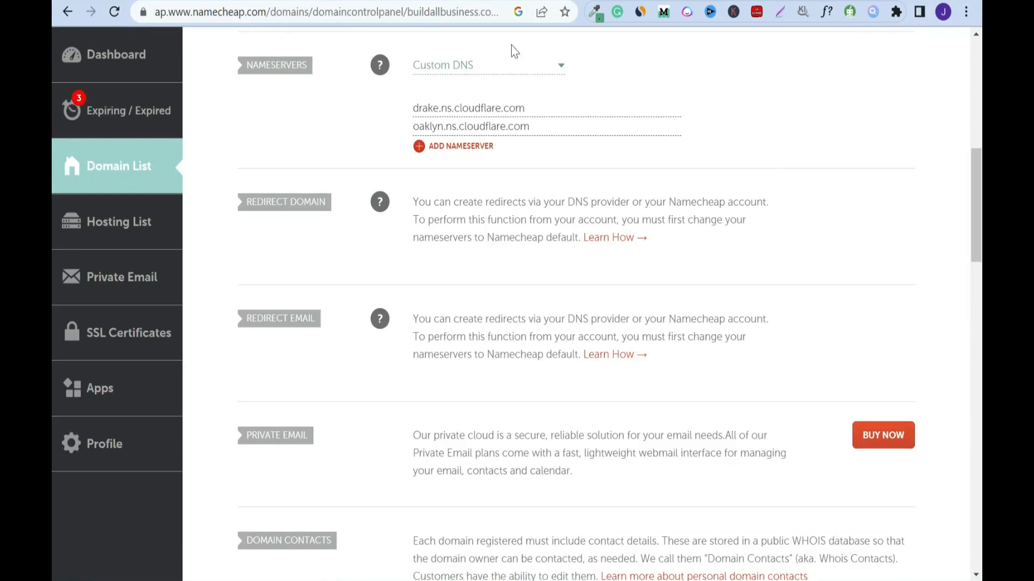
Return to Cloudflare, request the nameserver check and complete the Quick Start Guide with its default security and performance settings
{"action": "left_click", "coordinate": [431, 1]}
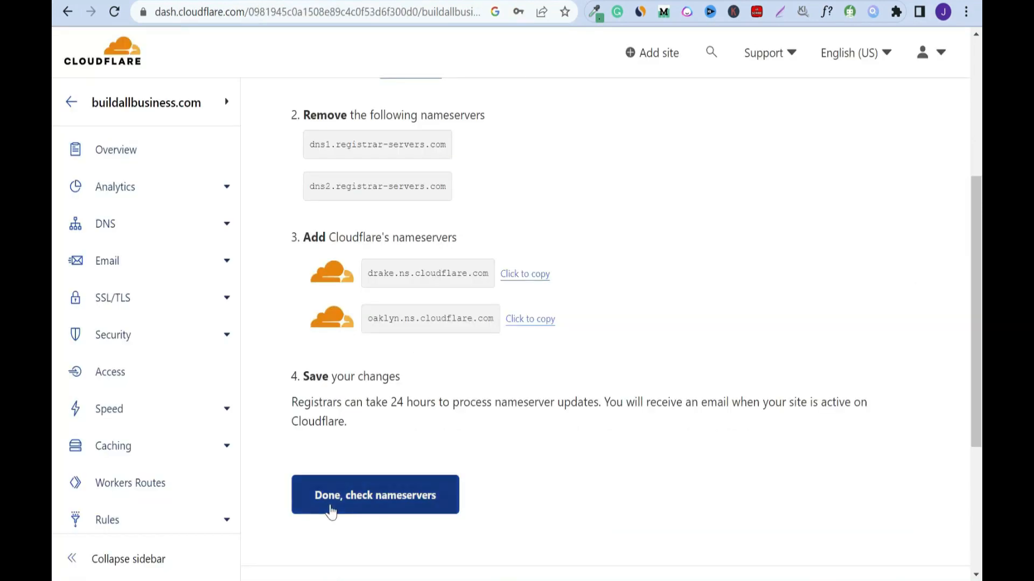
{"action": "left_click", "coordinate": [404, 507]}
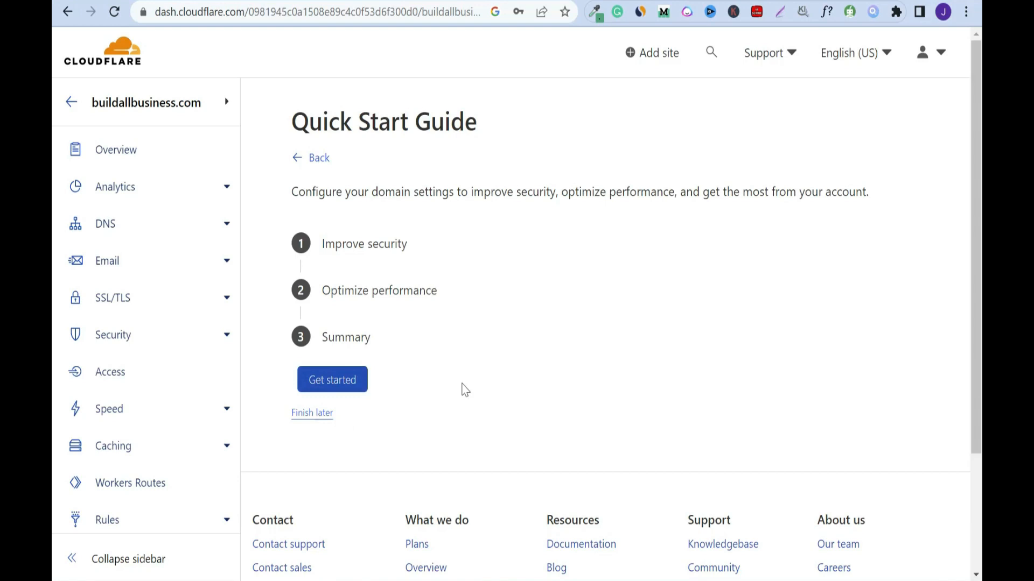
{"action": "left_click", "coordinate": [351, 386]}
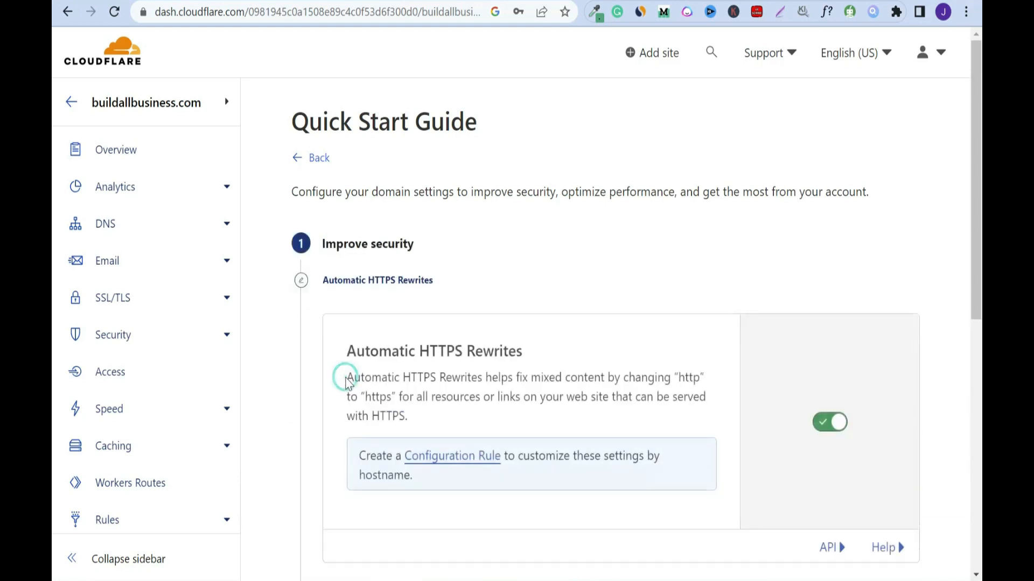
{"action": "scroll", "coordinate": [55, 278], "scroll_direction": "down", "scroll_amount": 5}
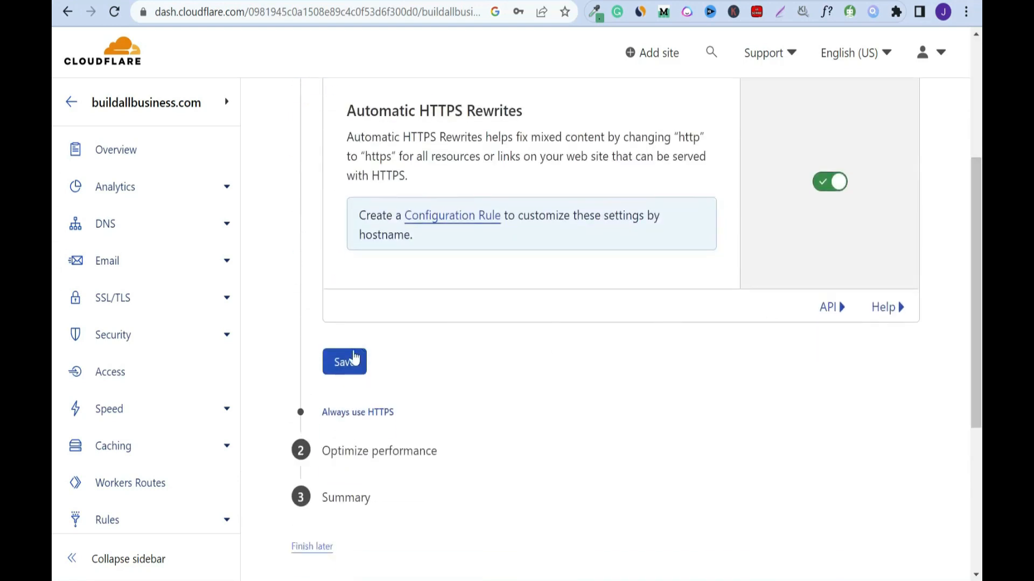
{"action": "left_click", "coordinate": [348, 361]}
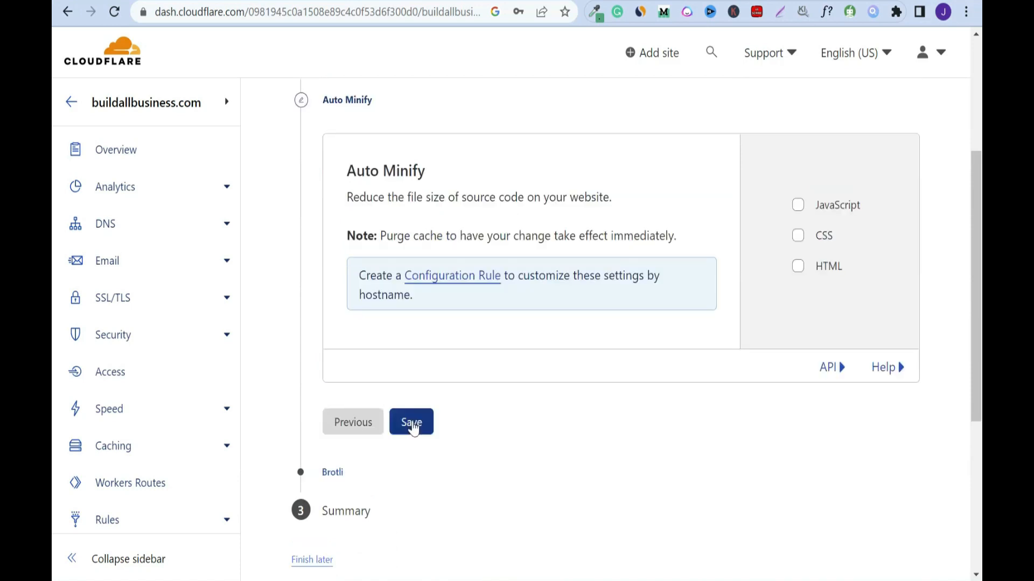
{"action": "left_click", "coordinate": [413, 428]}
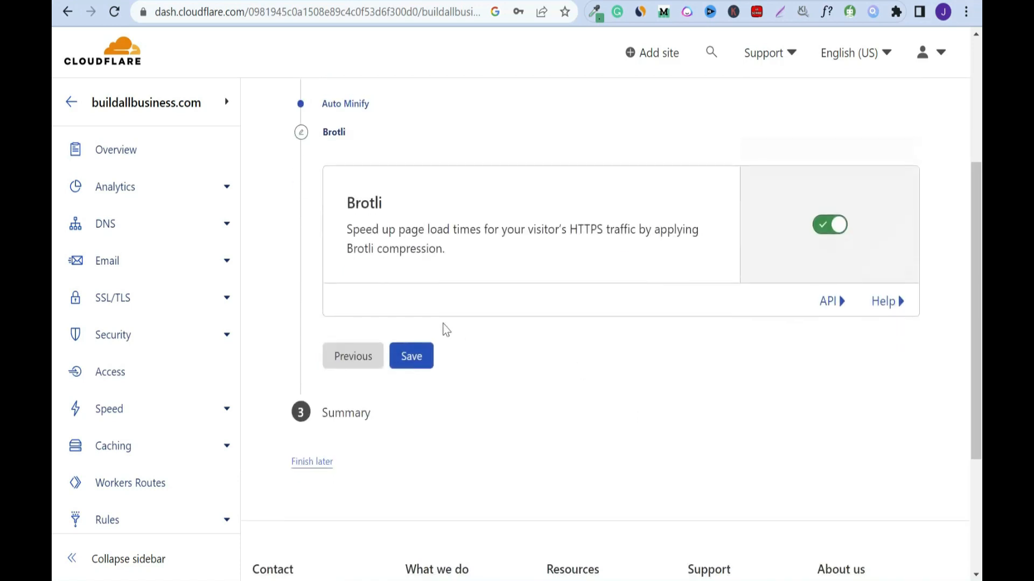
{"action": "left_click", "coordinate": [420, 360]}
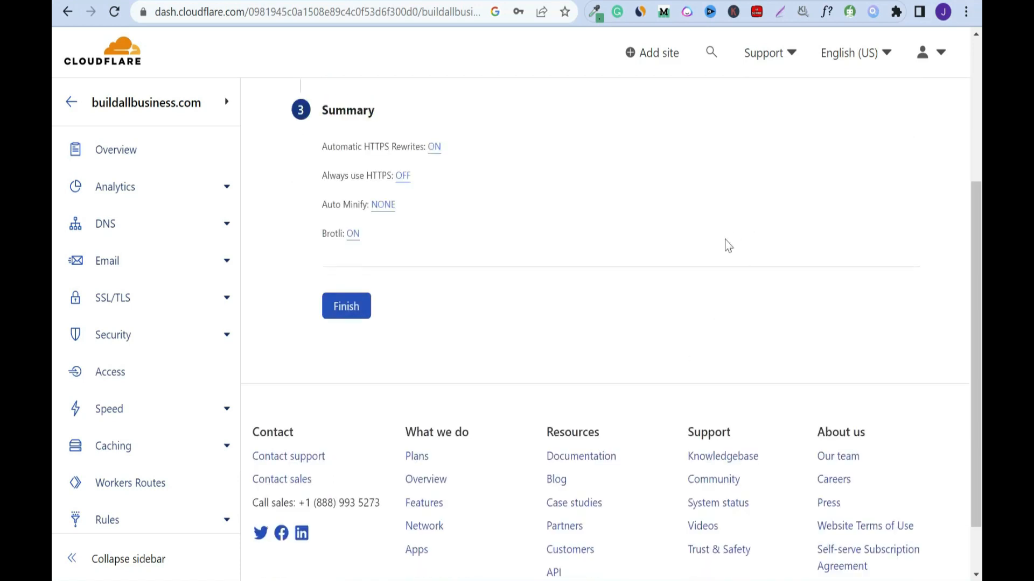
{"action": "left_click", "coordinate": [356, 313]}
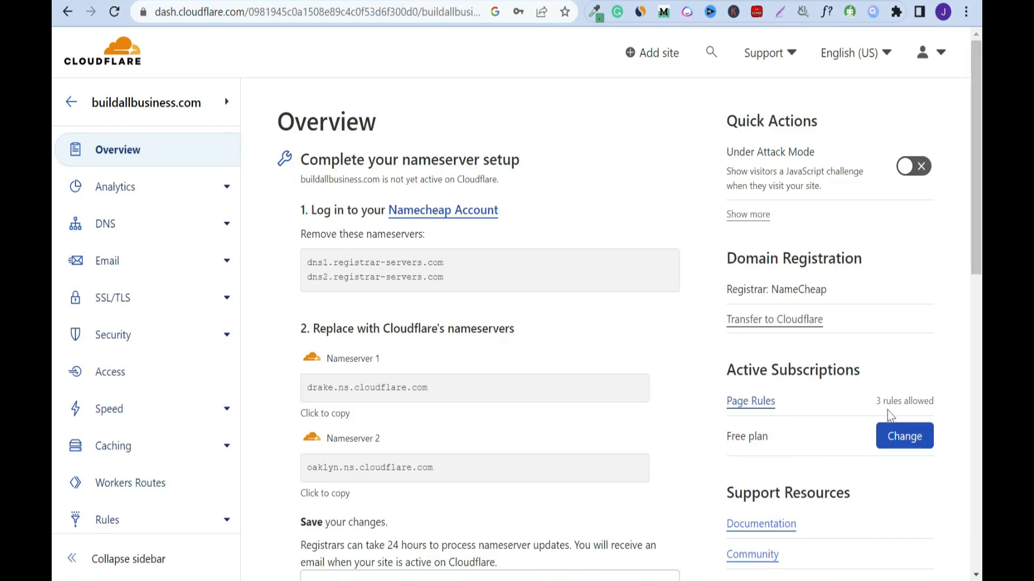
{"action": "left_click", "coordinate": [745, 409]}
{"action": "left_click", "coordinate": [832, 170]}
{"action": "type", "text": "www."}
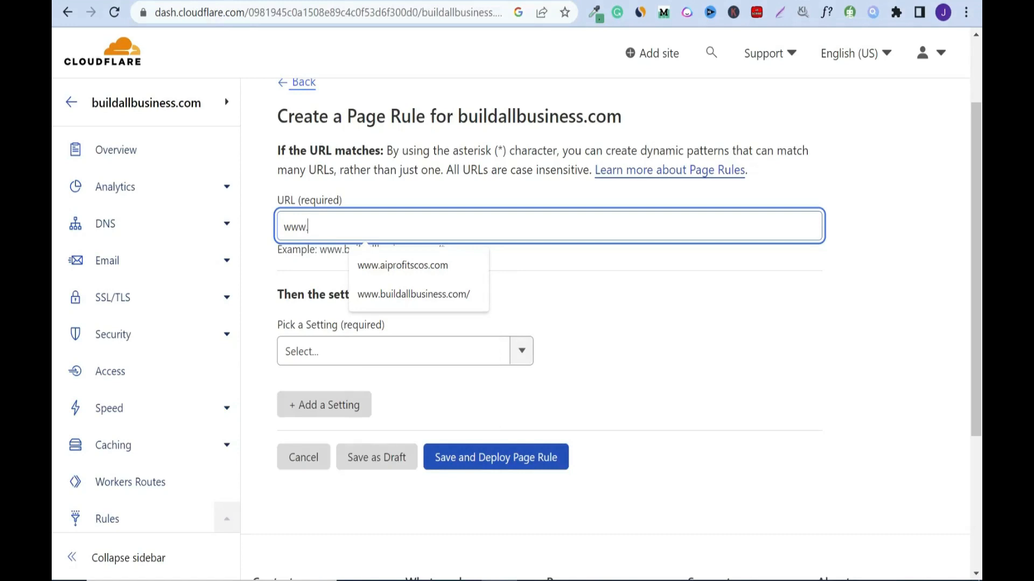
{"action": "type", "text": "buildallbusiness.com"}
{"action": "left_click", "coordinate": [627, 339]}
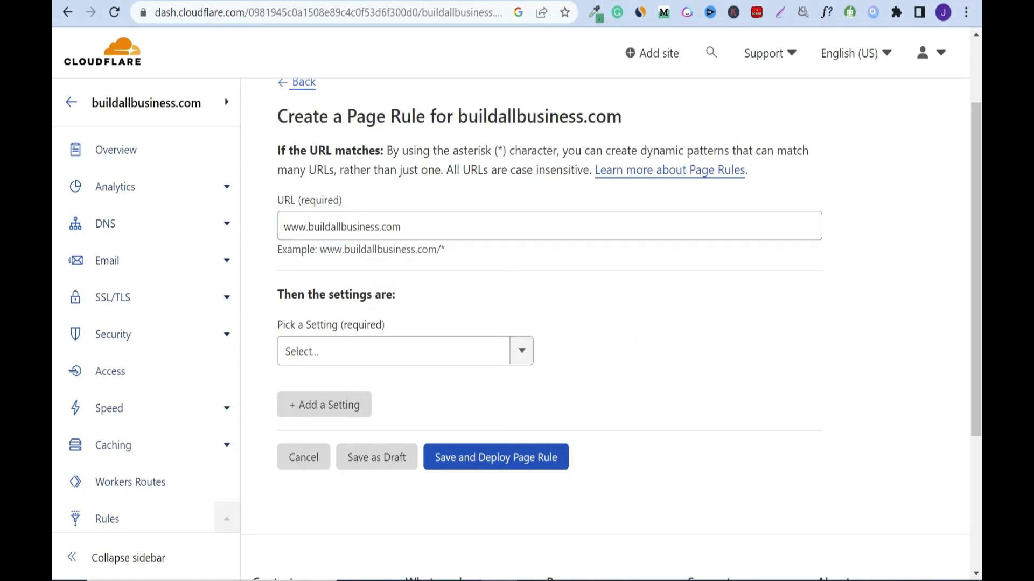
Set the page rule to Forwarding URL with the status code 301 - Permanent Redirect
{"action": "left_click", "coordinate": [521, 351]}
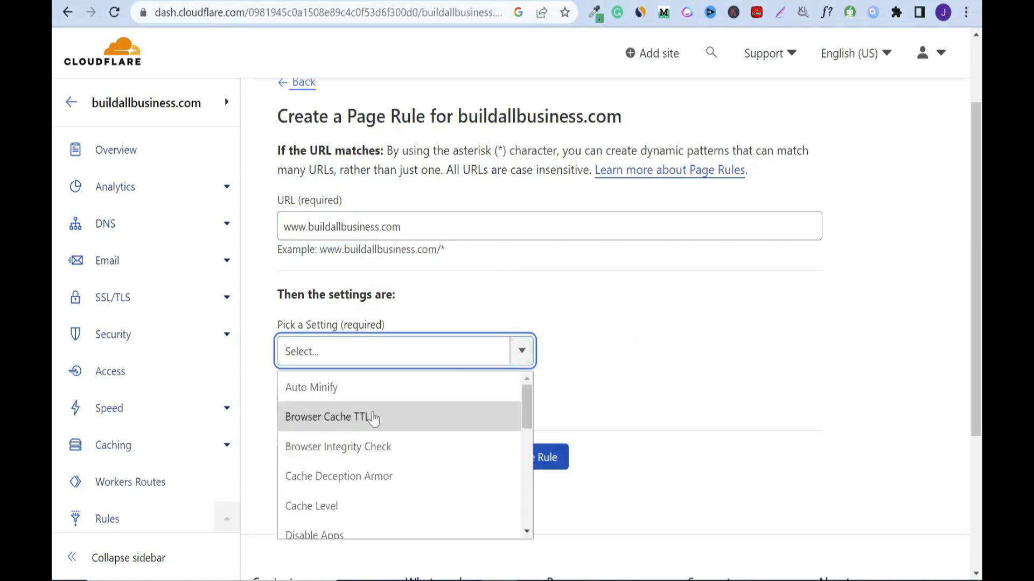
{"action": "left_click_drag", "start_coordinate": [528, 420], "coordinate": [531, 482]}
{"action": "left_click", "coordinate": [369, 420]}
{"action": "left_click", "coordinate": [653, 351]}
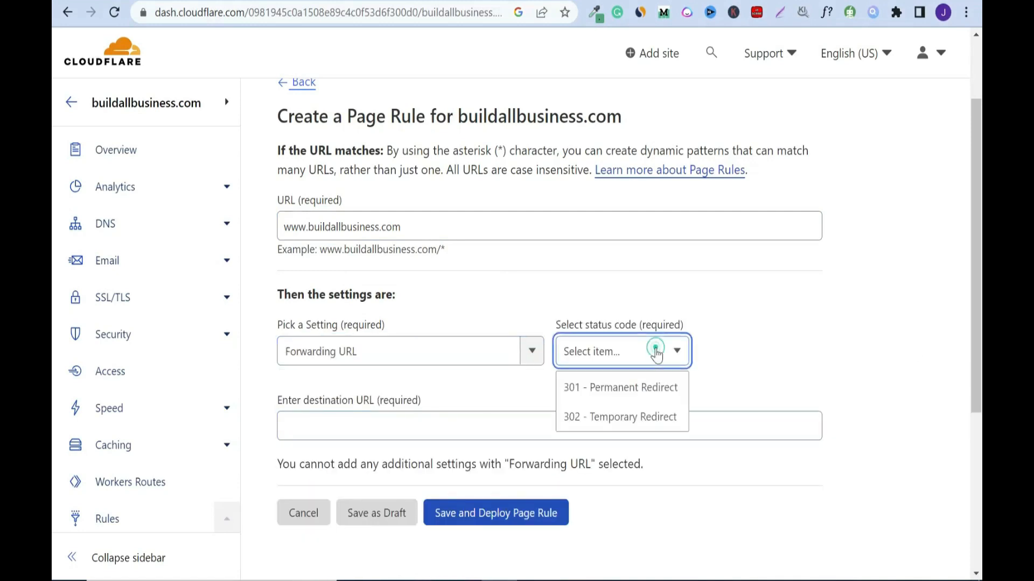
{"action": "left_click", "coordinate": [633, 388]}
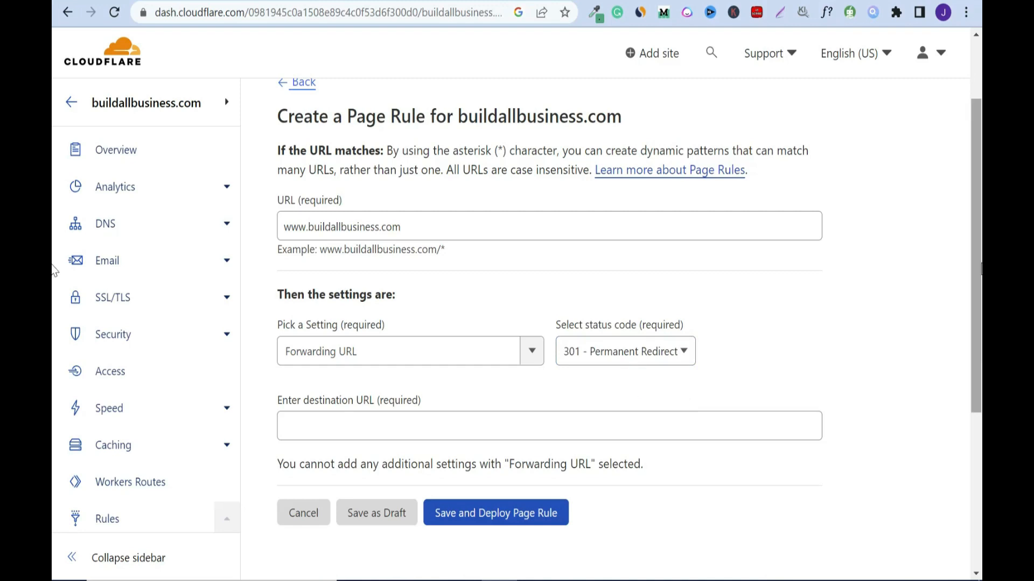
{"action": "scroll", "coordinate": [496, 279], "scroll_direction": "down", "scroll_amount": 2}
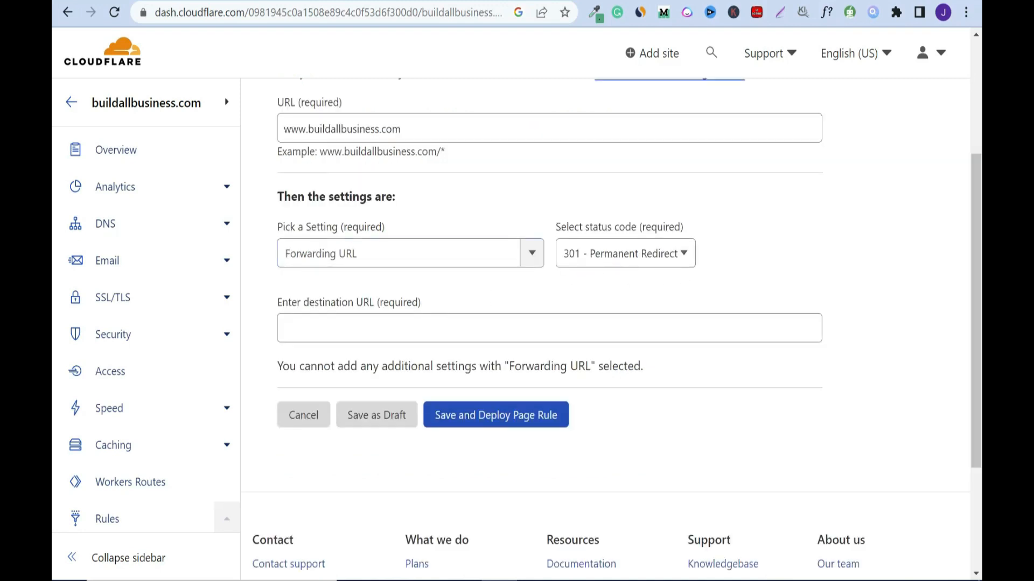
Choose the suggested office.builderall.com franchise share link as the destination URL, then save and deploy the page rule
{"action": "left_click", "coordinate": [399, 327]}
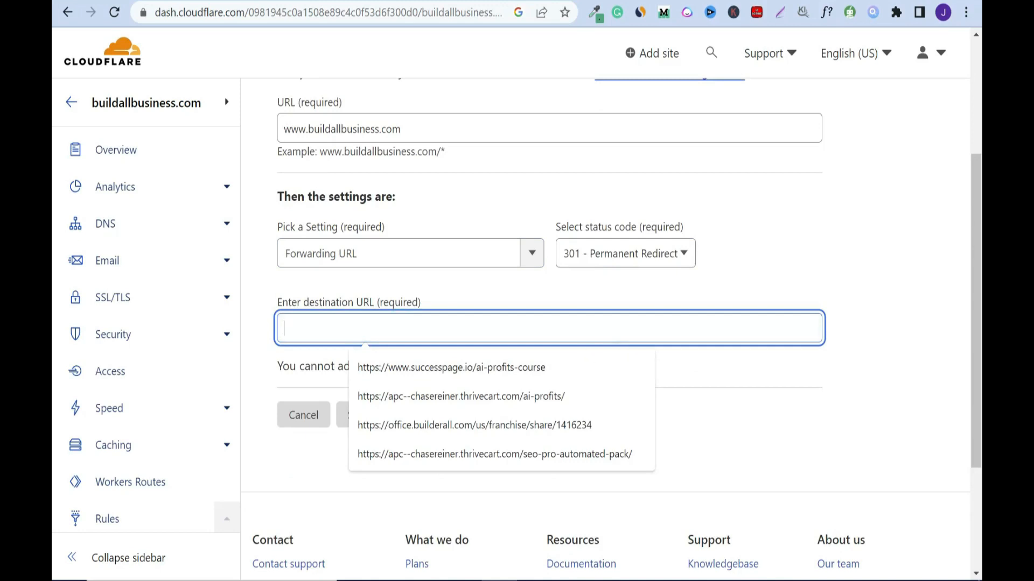
{"action": "left_click", "coordinate": [567, 426]}
{"action": "left_click", "coordinate": [781, 415]}
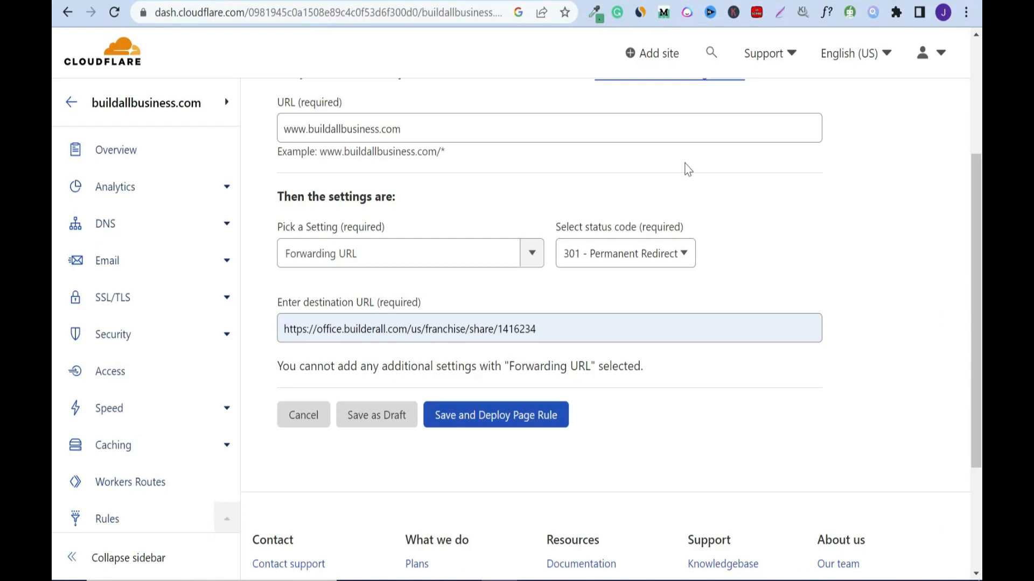
{"action": "left_click", "coordinate": [510, 423]}
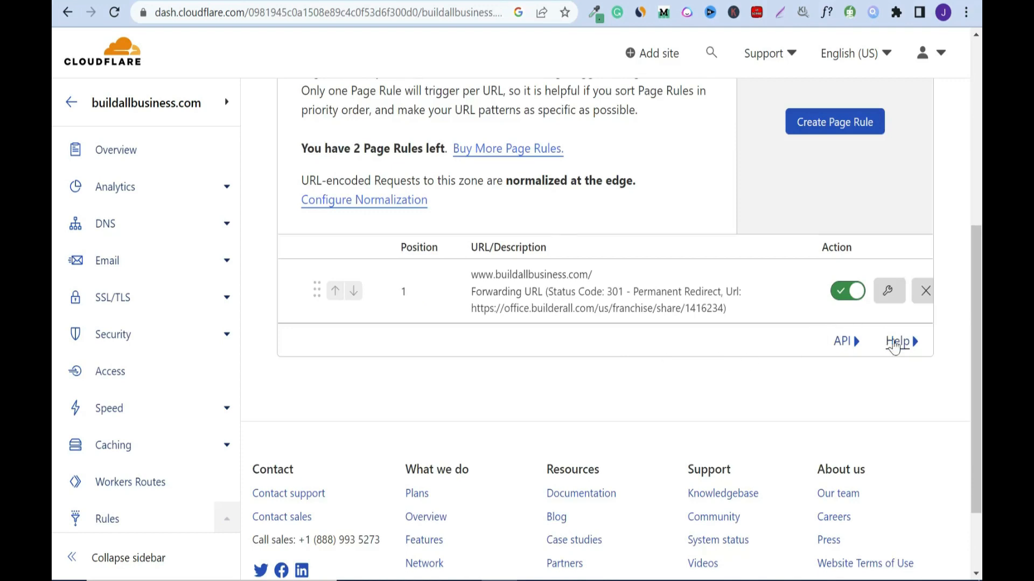
{"action": "scroll", "coordinate": [893, 348], "scroll_direction": "up", "scroll_amount": 2}
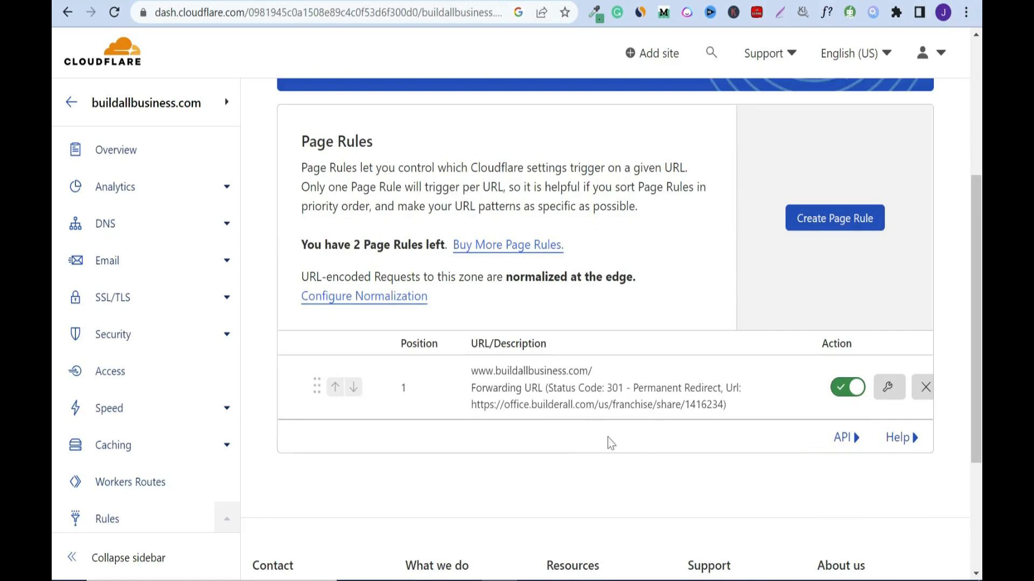
{"action": "left_click_drag", "start_coordinate": [588, 371], "coordinate": [471, 372]}
{"action": "right_click", "coordinate": [592, 371]}
{"action": "left_click", "coordinate": [609, 381]}
{"action": "key", "text": "ctrl+t"}
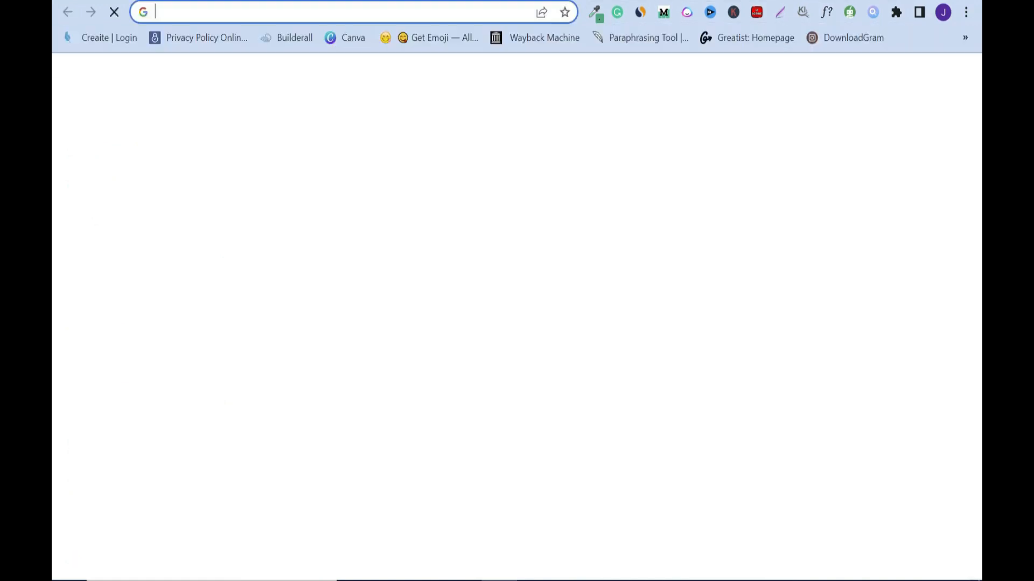
{"action": "key", "text": "ctrl+v"}
{"action": "key", "text": "Return"}
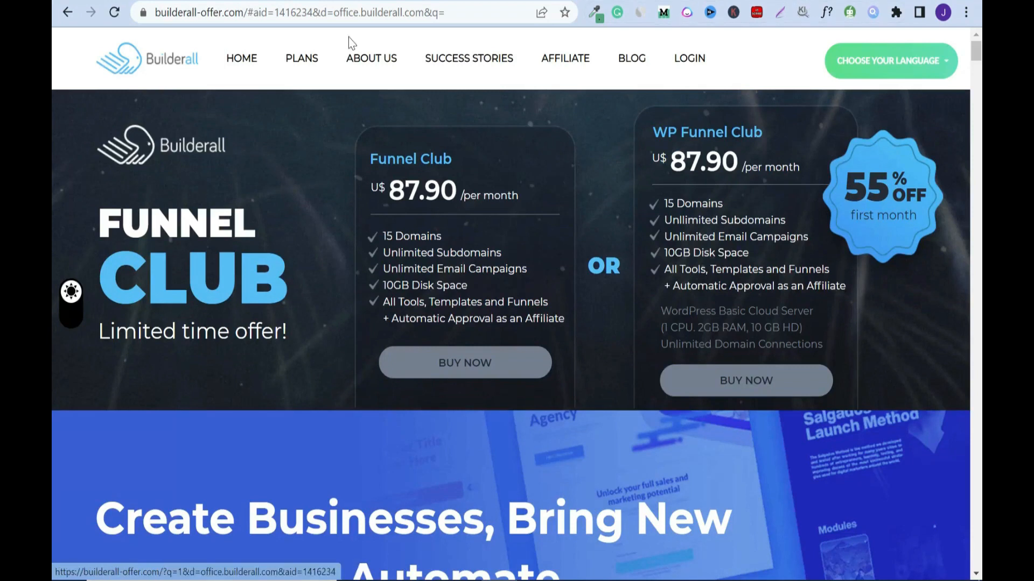
Go to YouTube Studio and open the details of the video How To Set Up Builderall Mailingboss 5.0 for Email Marketing
{"action": "key", "text": "alt+Left"}
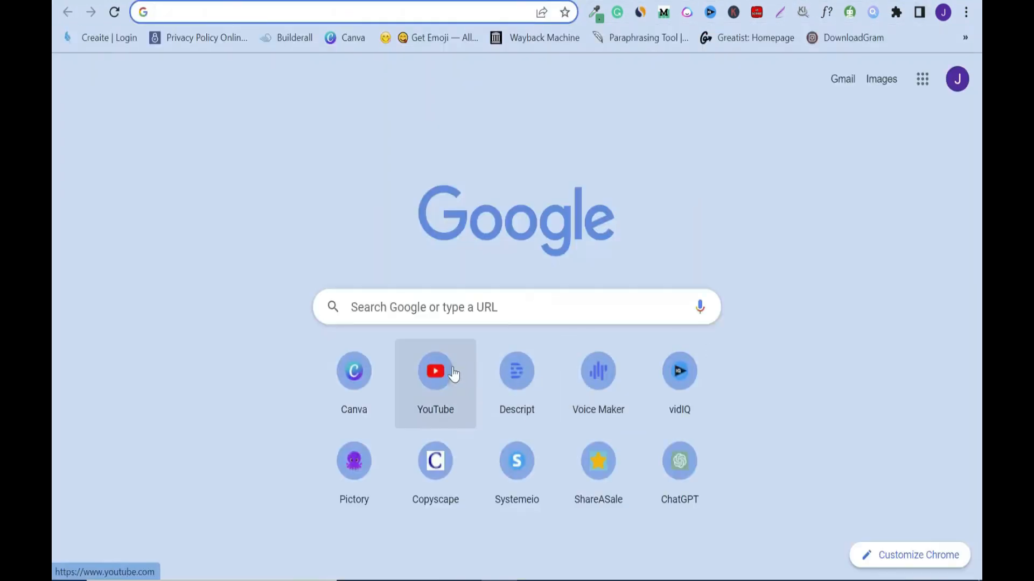
{"action": "left_click", "coordinate": [440, 371]}
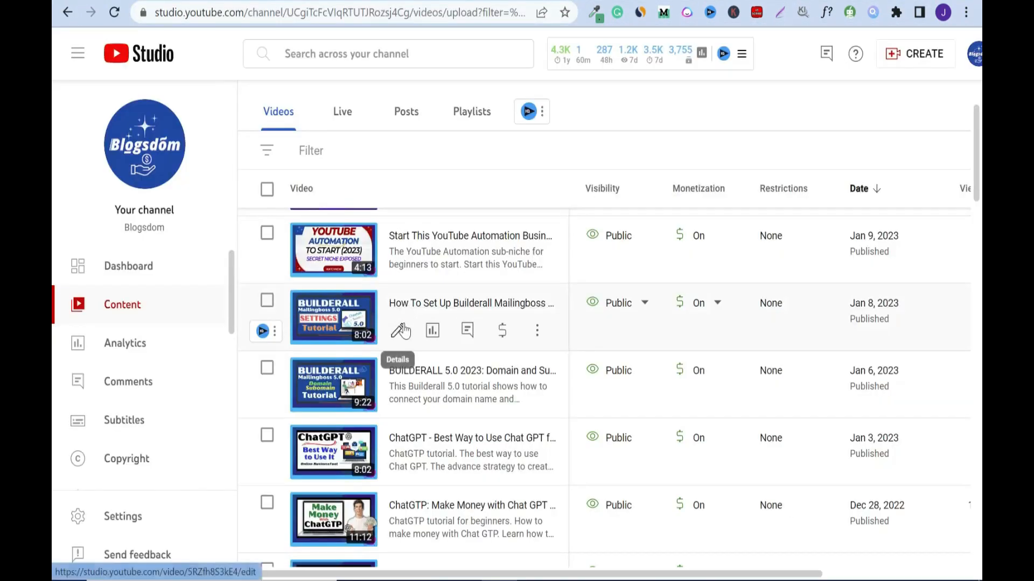
{"action": "left_click", "coordinate": [403, 329]}
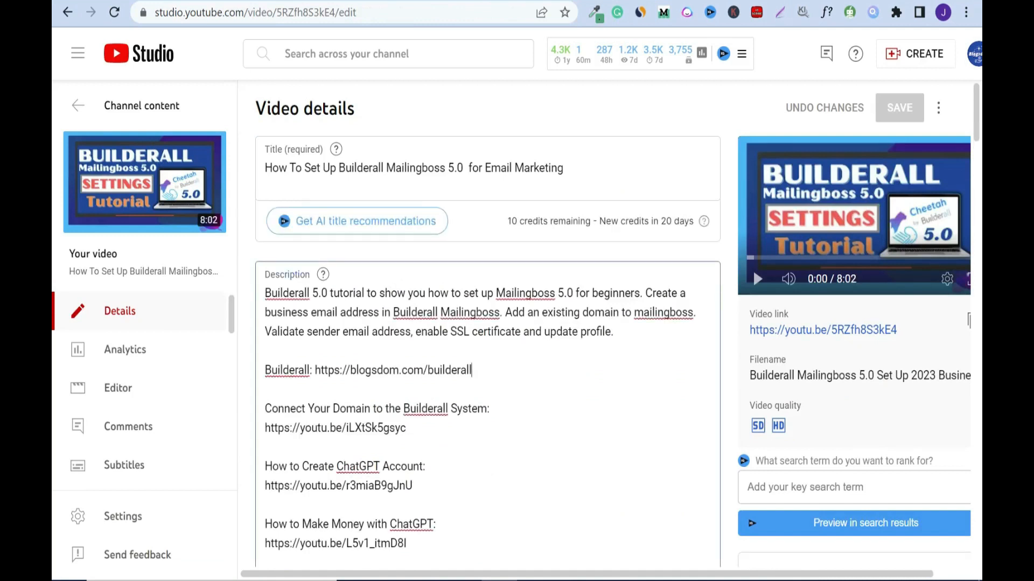
{"action": "key", "text": "Return"}
{"action": "key", "text": "Return"}
{"action": "type", "text": "Acc"}
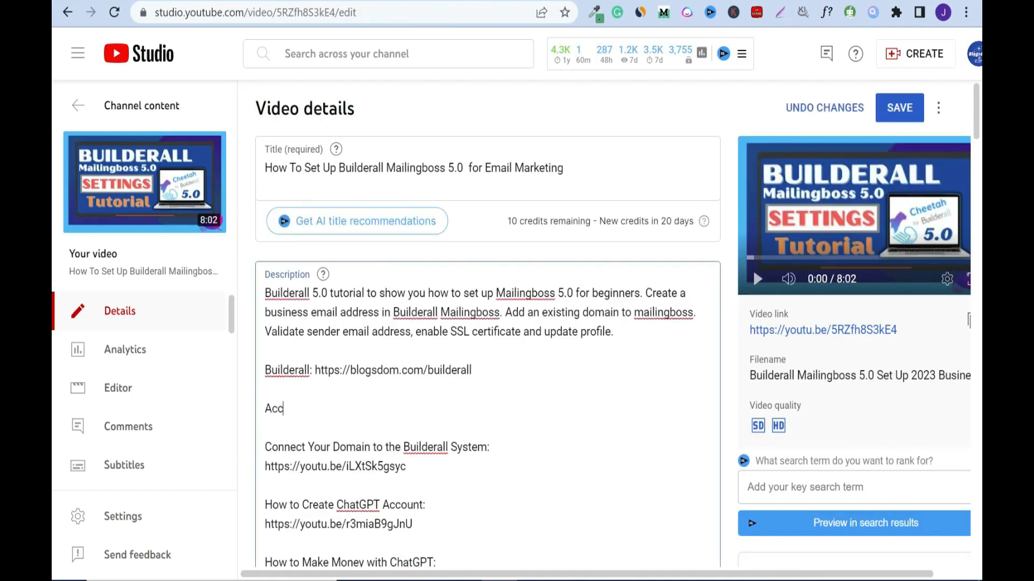
{"action": "type", "text": "ess Builderall Website:"}
{"action": "key", "text": "Return"}
{"action": "key", "text": "Return"}
{"action": "key", "text": "ctrl+v"}
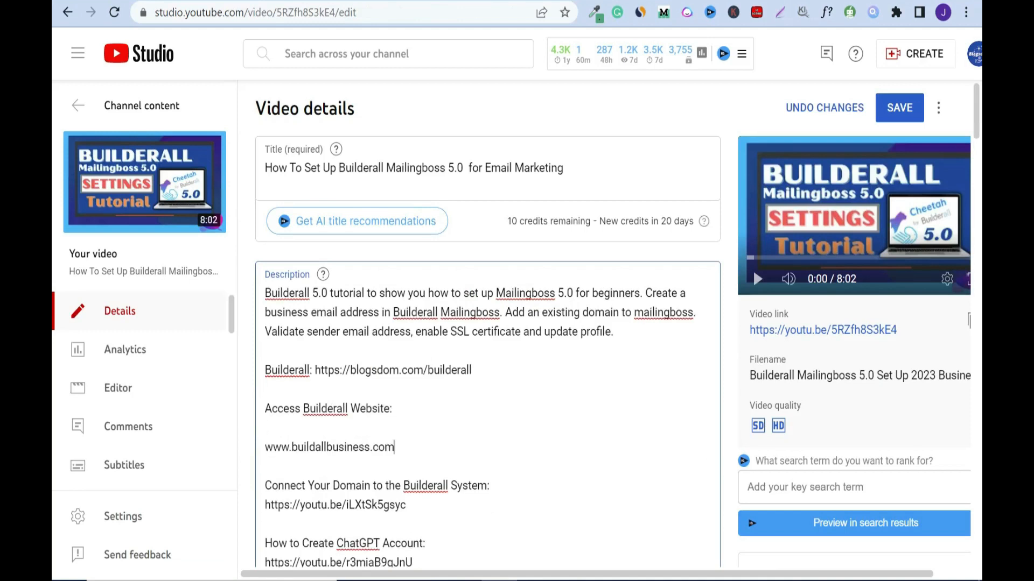
{"action": "key", "text": "BackSpace"}
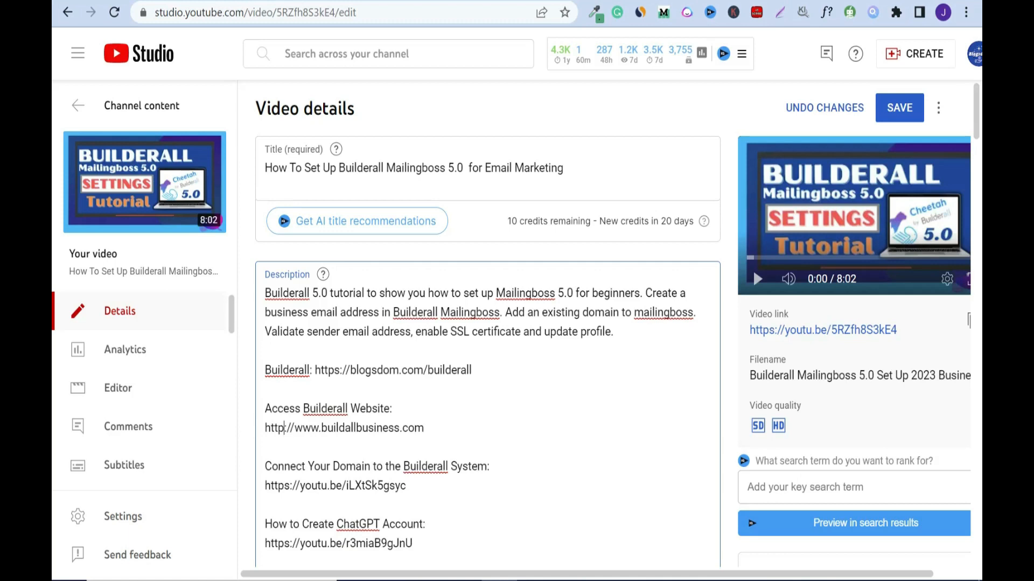
Delete the old blogsdom.com/builderall line and its extra blank lines from the description, then save the video details
{"action": "key", "text": "ctrl+shift+Home"}
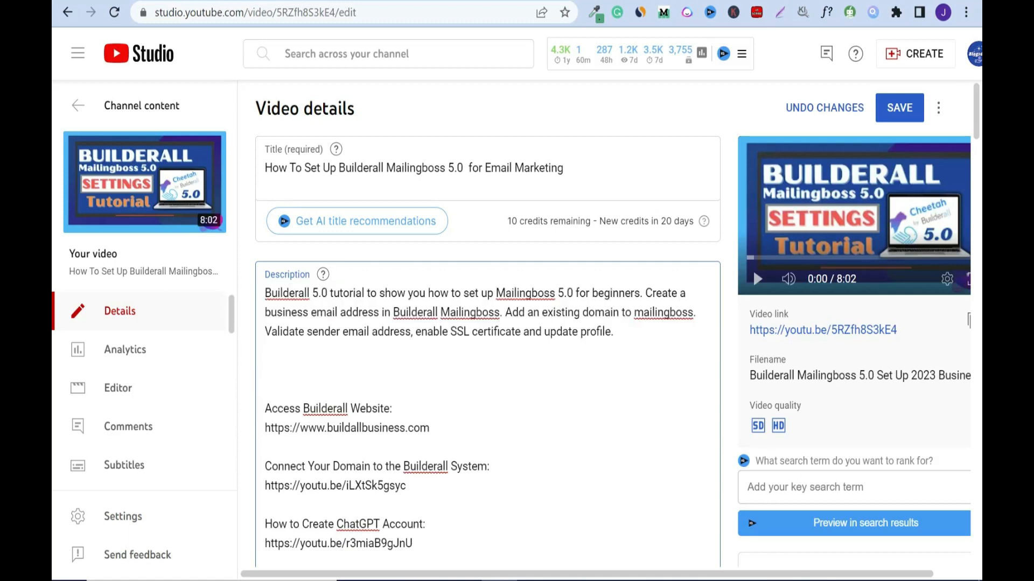
{"action": "key", "text": "BackSpace"}
{"action": "key", "text": "BackSpace"}
{"action": "left_click", "coordinate": [897, 108]}
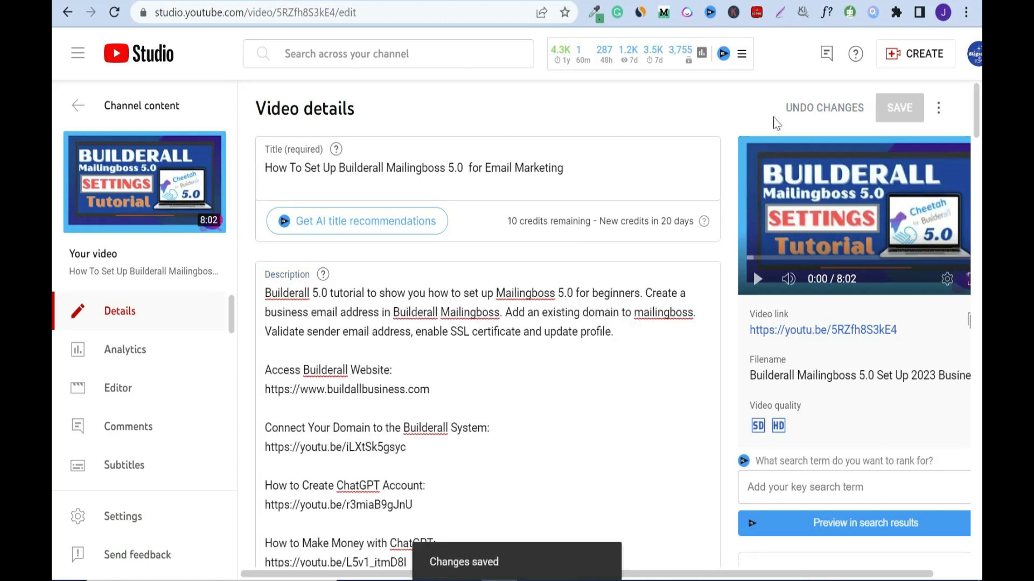
Open an incognito browser window and load youtube.com in it
{"action": "key", "text": "ctrl+t"}
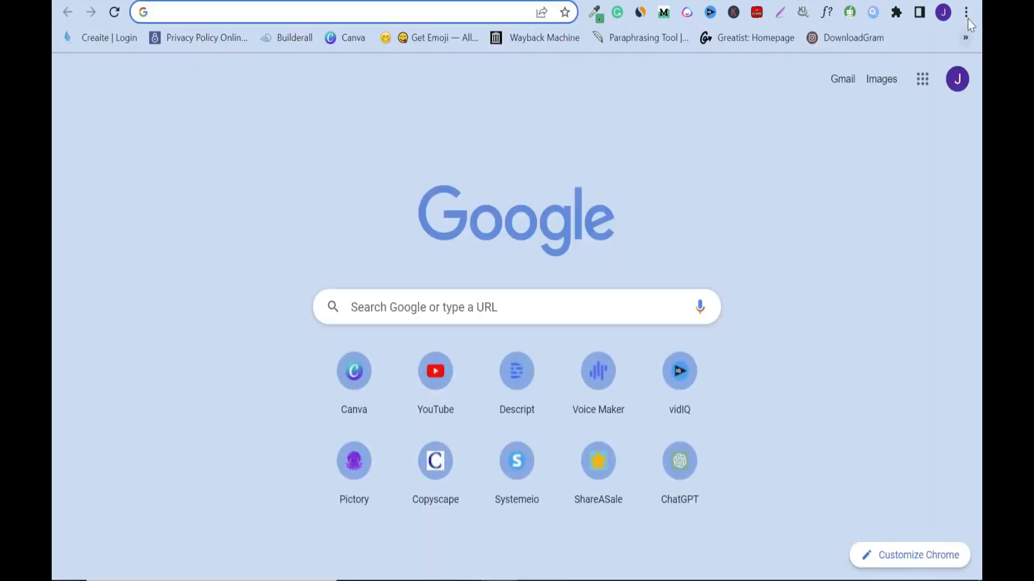
{"action": "key", "text": "ctrl+shift+n"}
{"action": "type", "text": "y"}
{"action": "left_click", "coordinate": [243, 257]}
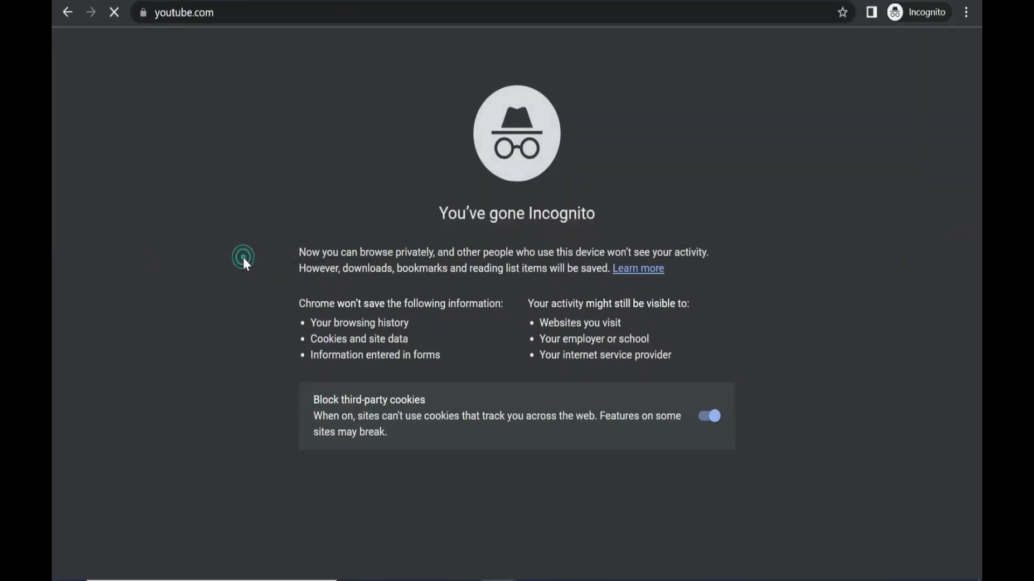
Search YouTube for blogsdom and open the video How To Set Up Builderall Mailingboss 5.0 for Email Marketing
{"action": "left_click", "coordinate": [457, 50]}
{"action": "type", "text": "blogsdom"}
{"action": "key", "text": "Return"}
{"action": "scroll", "coordinate": [293, 484], "scroll_direction": "down", "scroll_amount": 8}
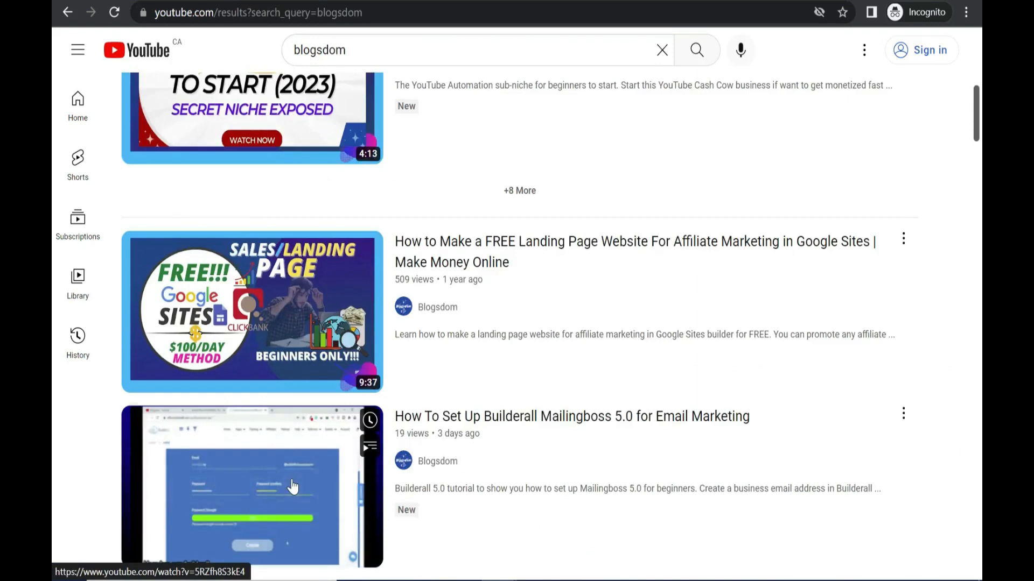
{"action": "left_click", "coordinate": [290, 482]}
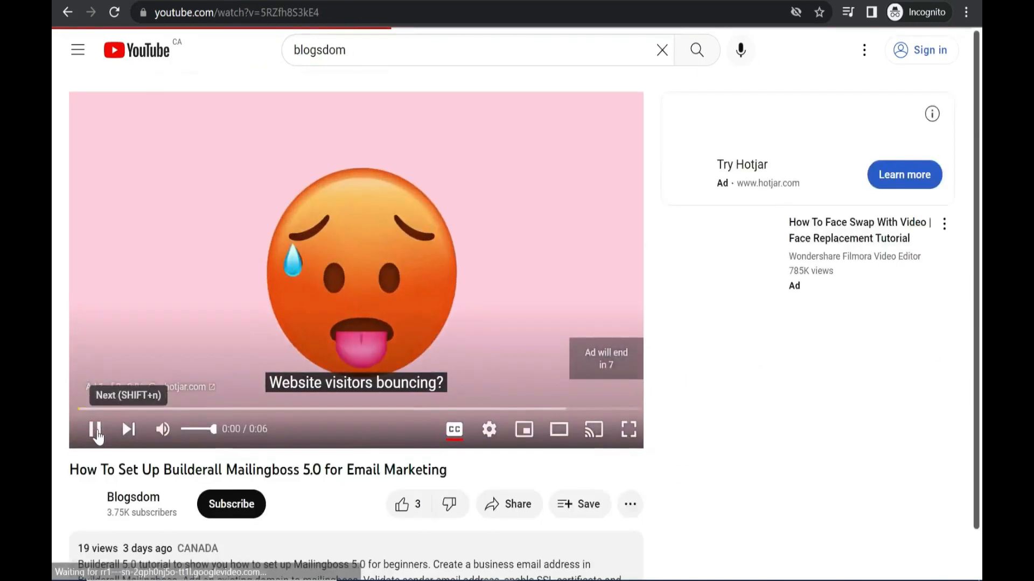
{"action": "left_click", "coordinate": [95, 434]}
{"action": "scroll", "coordinate": [180, 318], "scroll_direction": "down", "scroll_amount": 5}
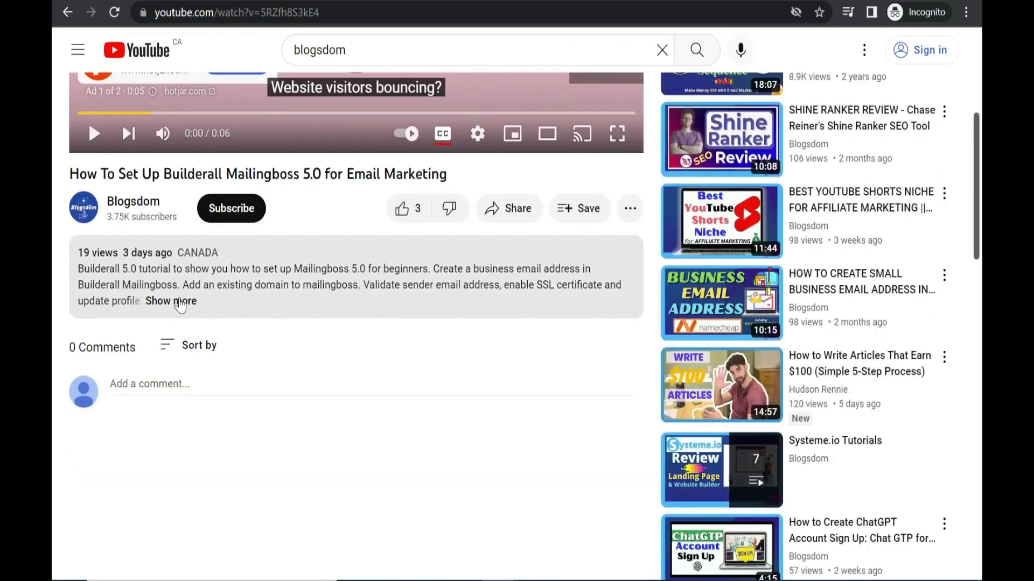
{"action": "left_click", "coordinate": [181, 303]}
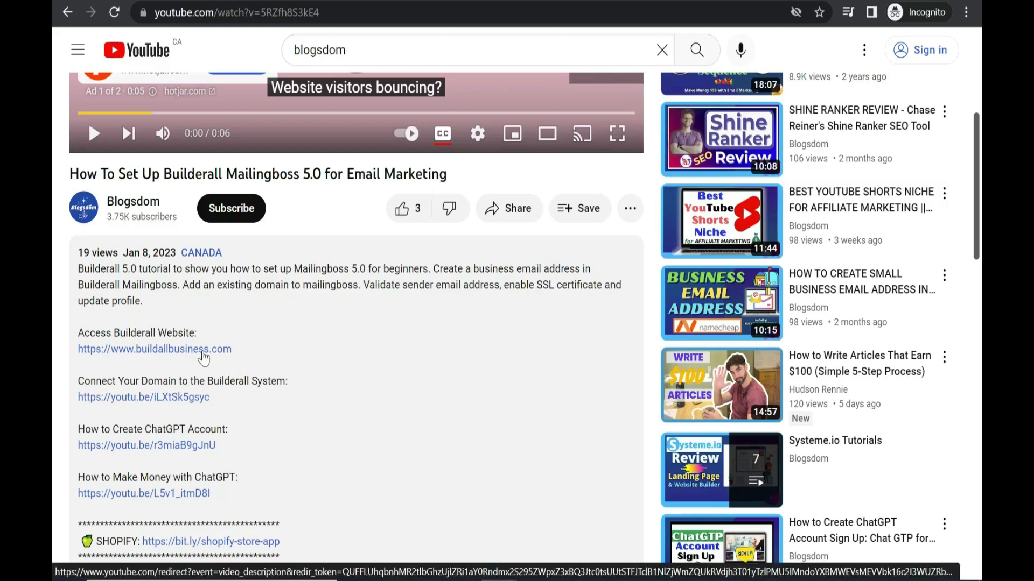
{"action": "left_click", "coordinate": [203, 354]}
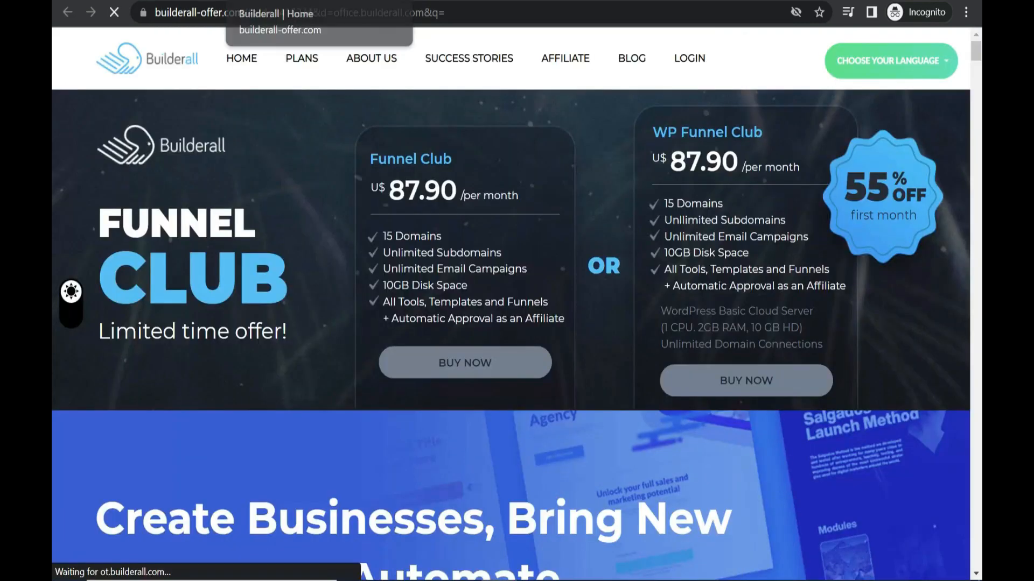